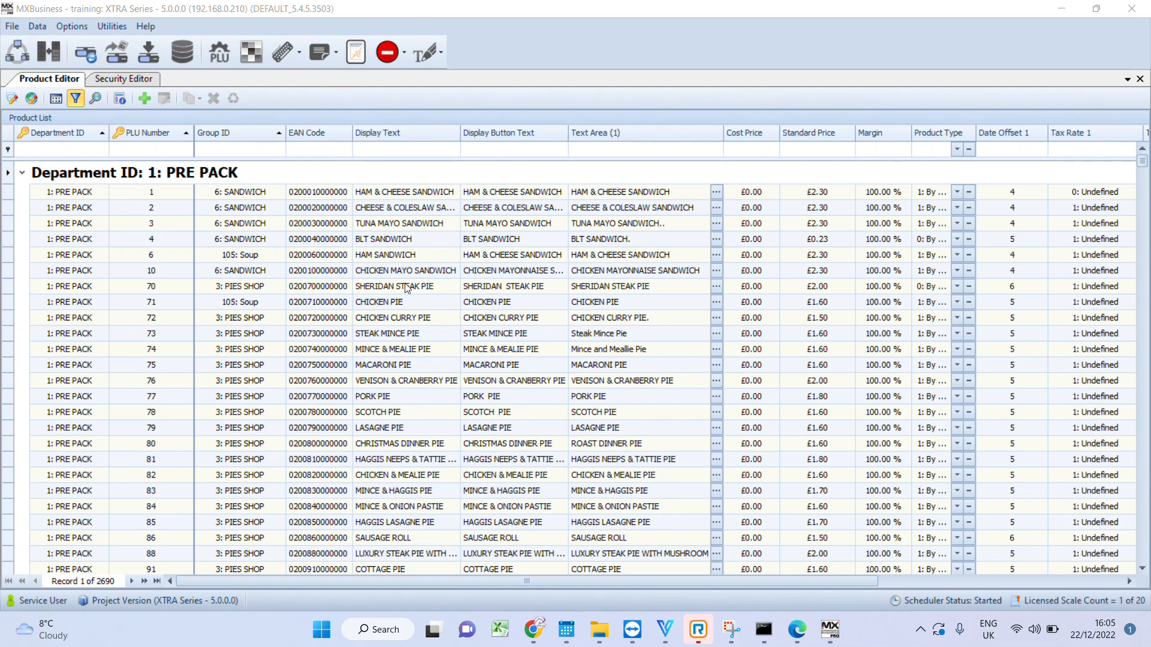
# Look through the products in the PRE PACK department of the product list and return to its start
pyautogui.scroll(-6, 518, 323)
pyautogui.scroll(-15, 737, 362)
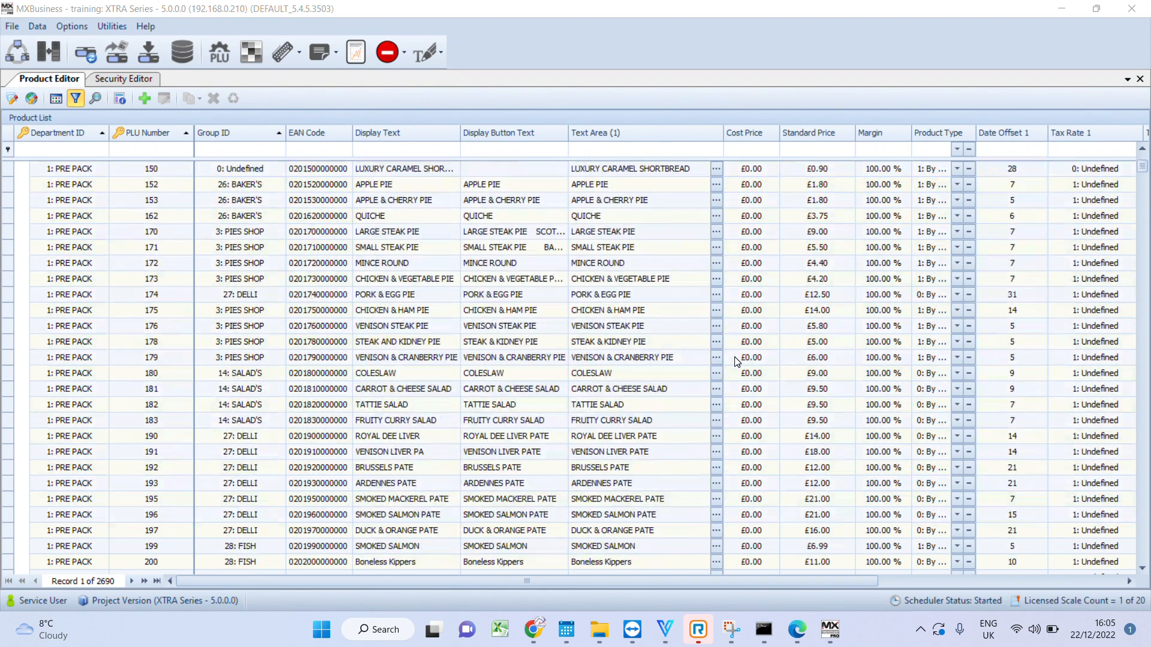
pyautogui.scroll(-2, 737, 361)
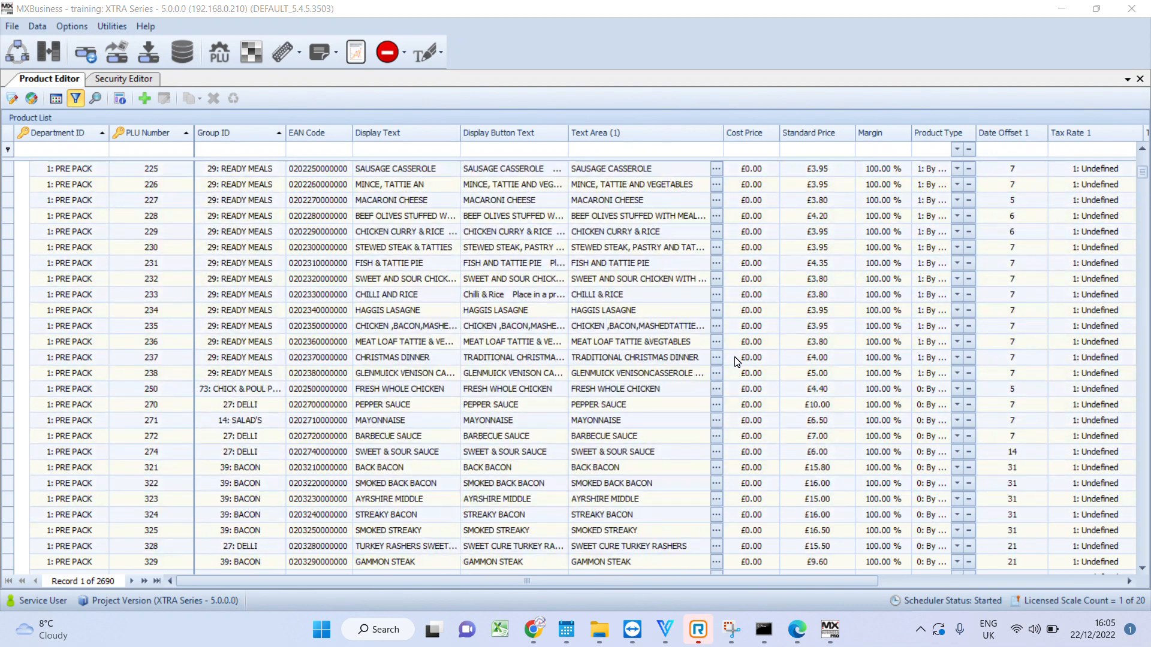
pyautogui.scroll(16, 737, 362)
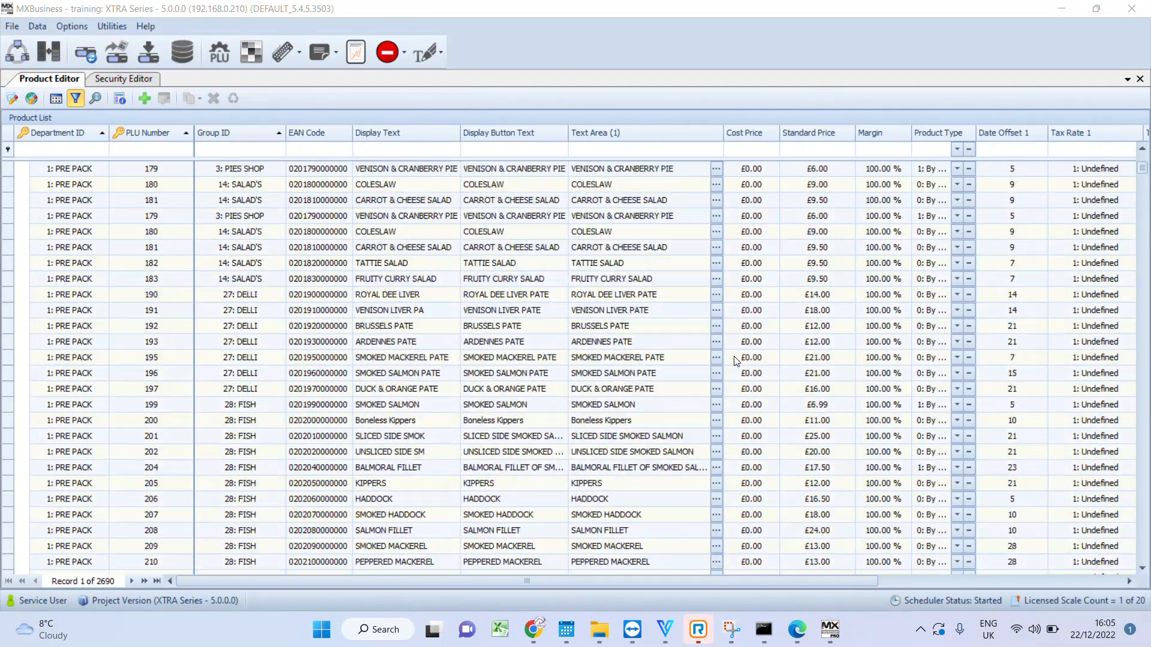
pyautogui.scroll(8, 737, 361)
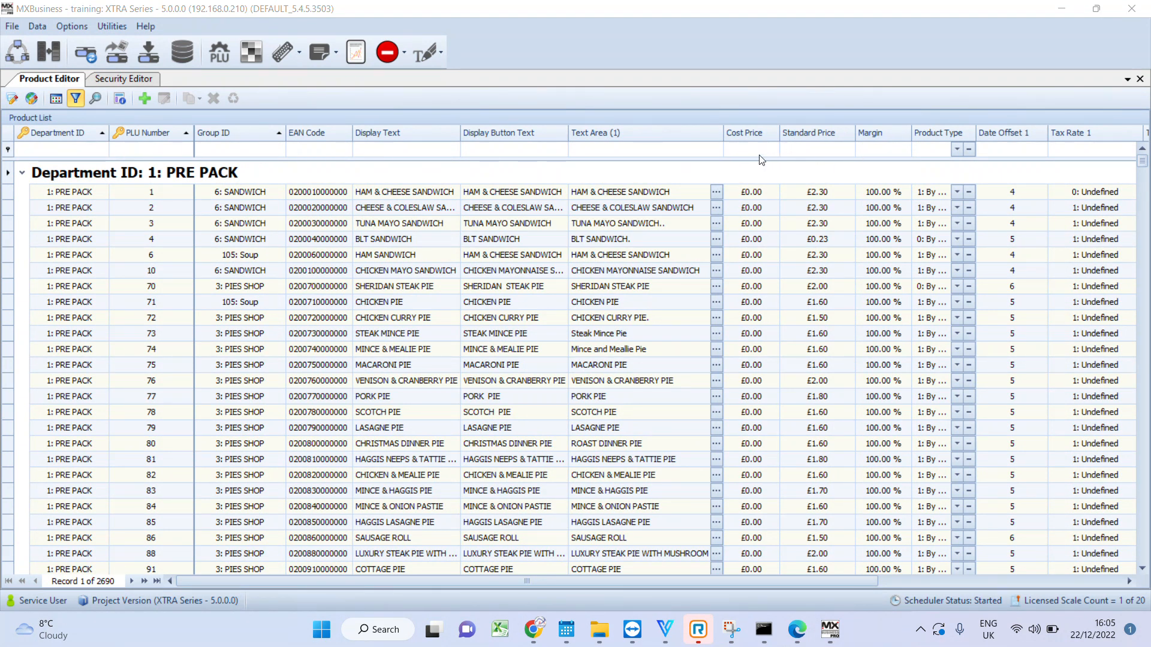
# Filter the product list by department PRE PACK and by Retail Sales, and clear the department filter
pyautogui.click(63, 151)
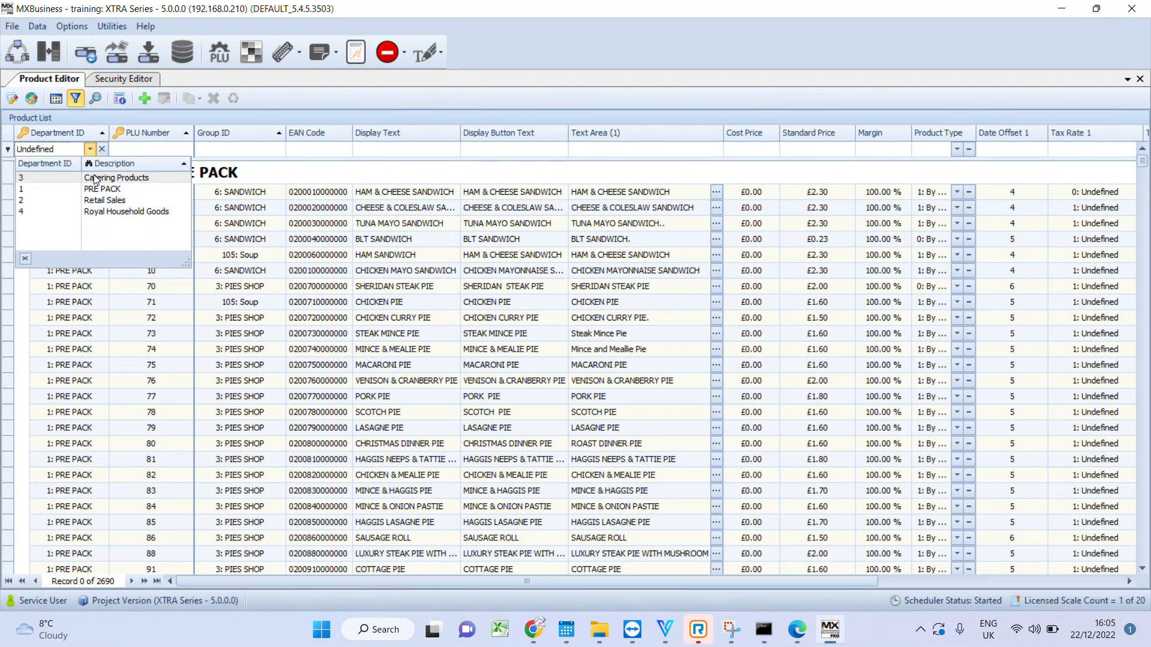
pyautogui.click(97, 191)
pyautogui.click(90, 150)
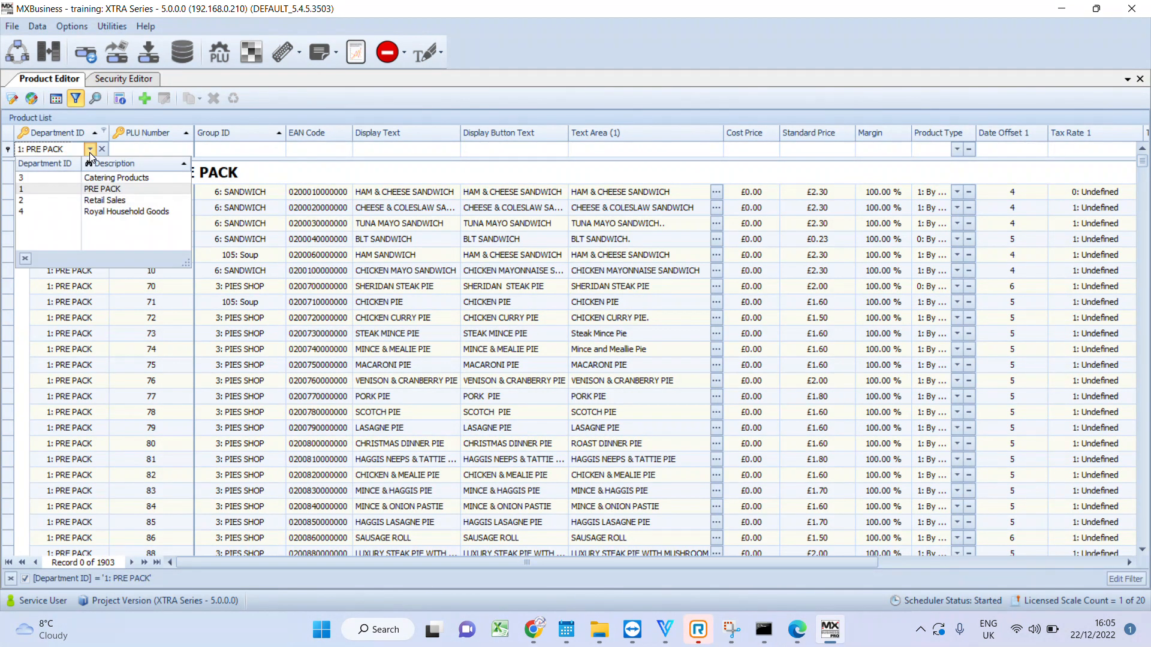
pyautogui.click(90, 201)
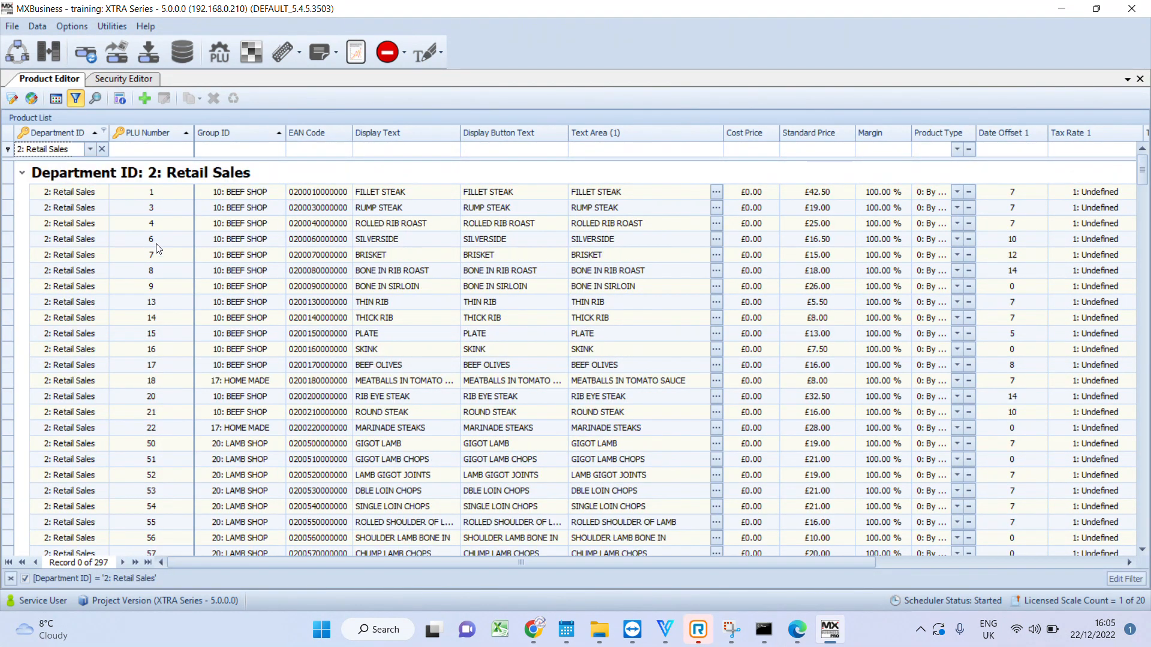
pyautogui.click(91, 149)
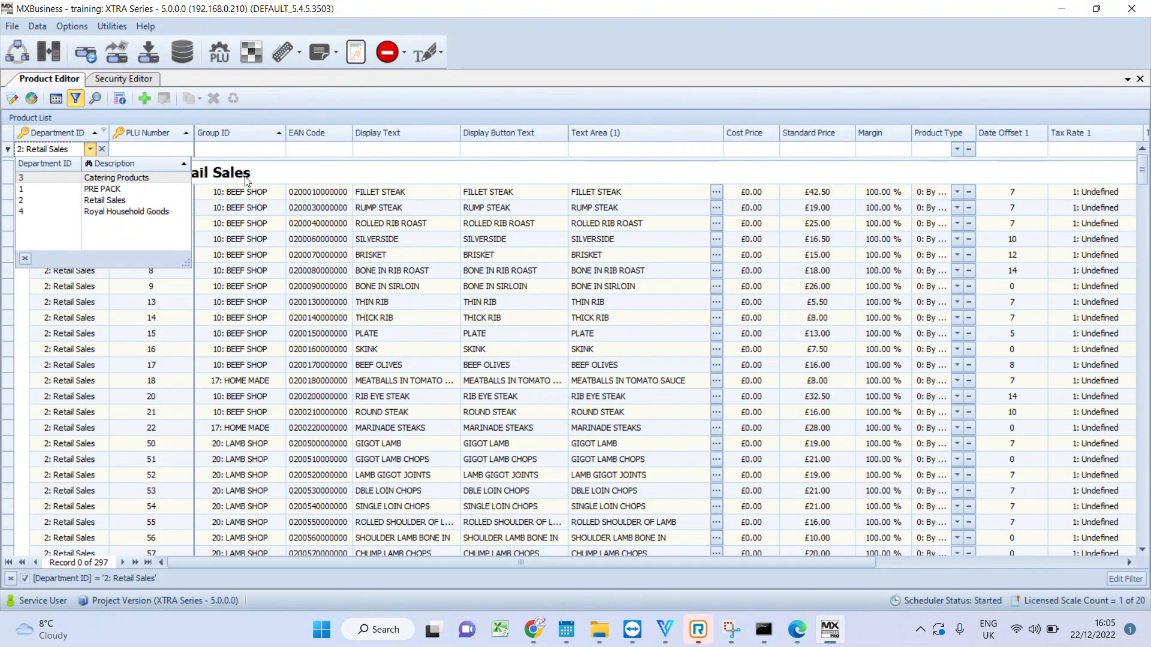
pyautogui.click(103, 150)
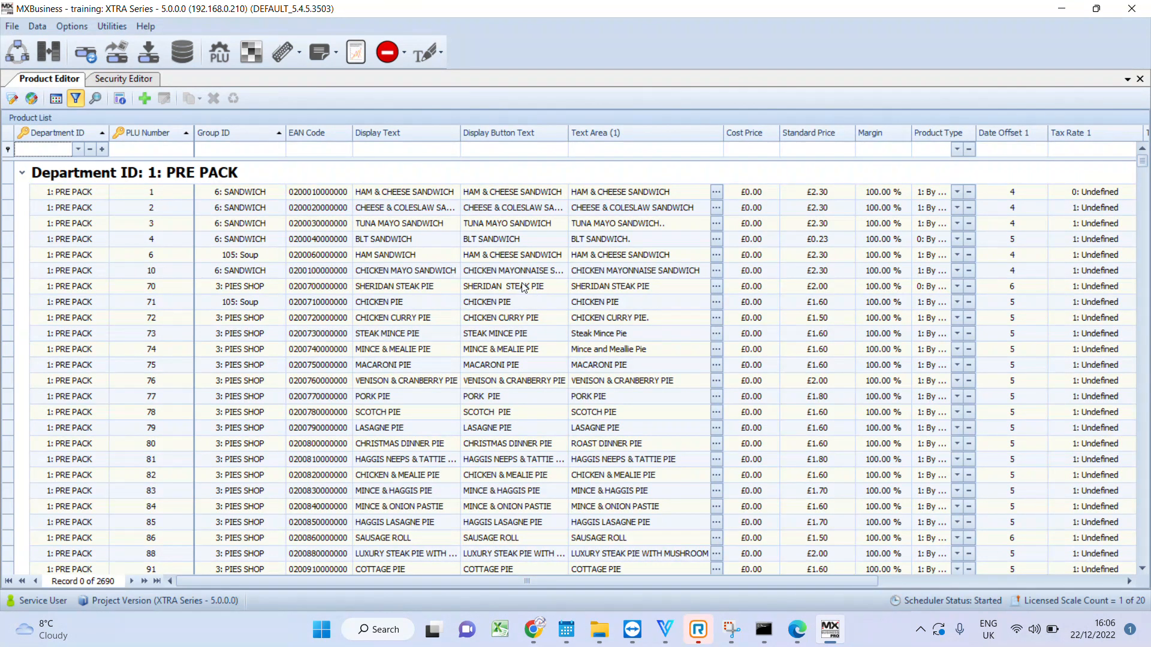
# Open the CHICKEN PIE product record in PRE PACK and view the available Information Voucher choices
pyautogui.doubleClick(428, 306)
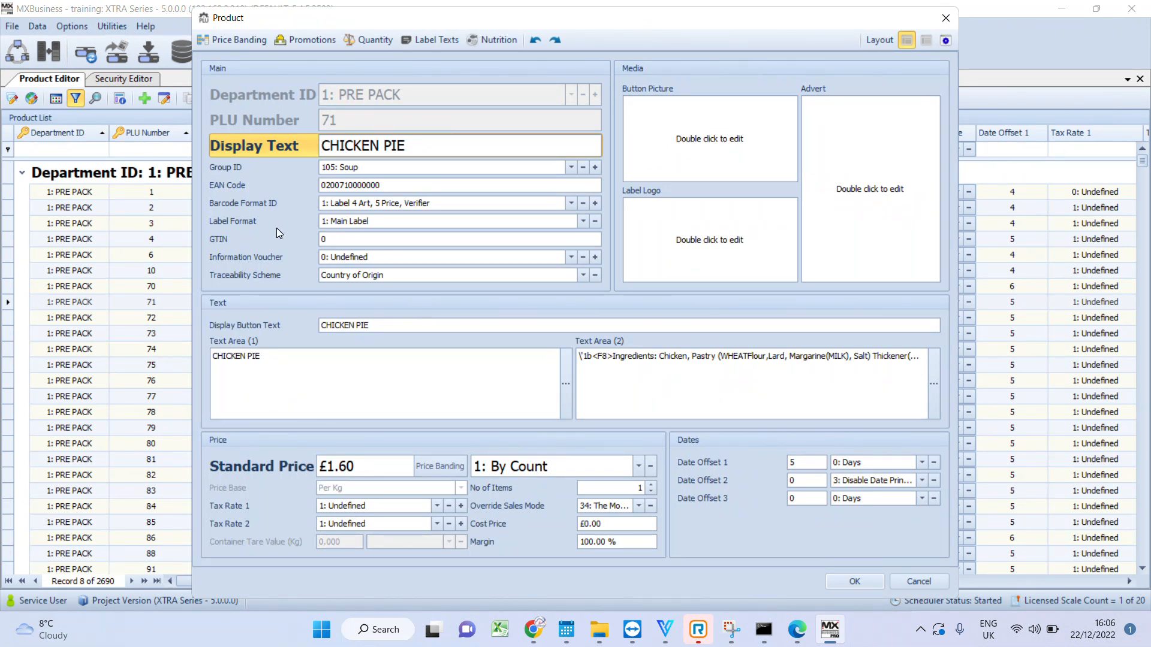
pyautogui.click(570, 257)
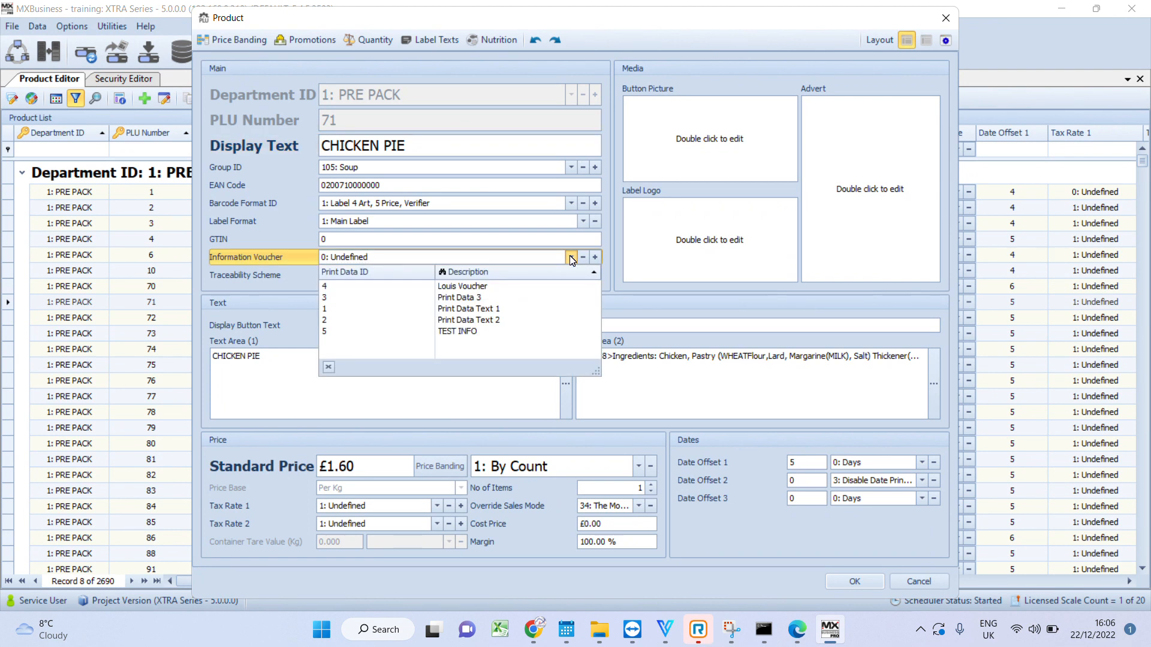
pyautogui.click(571, 257)
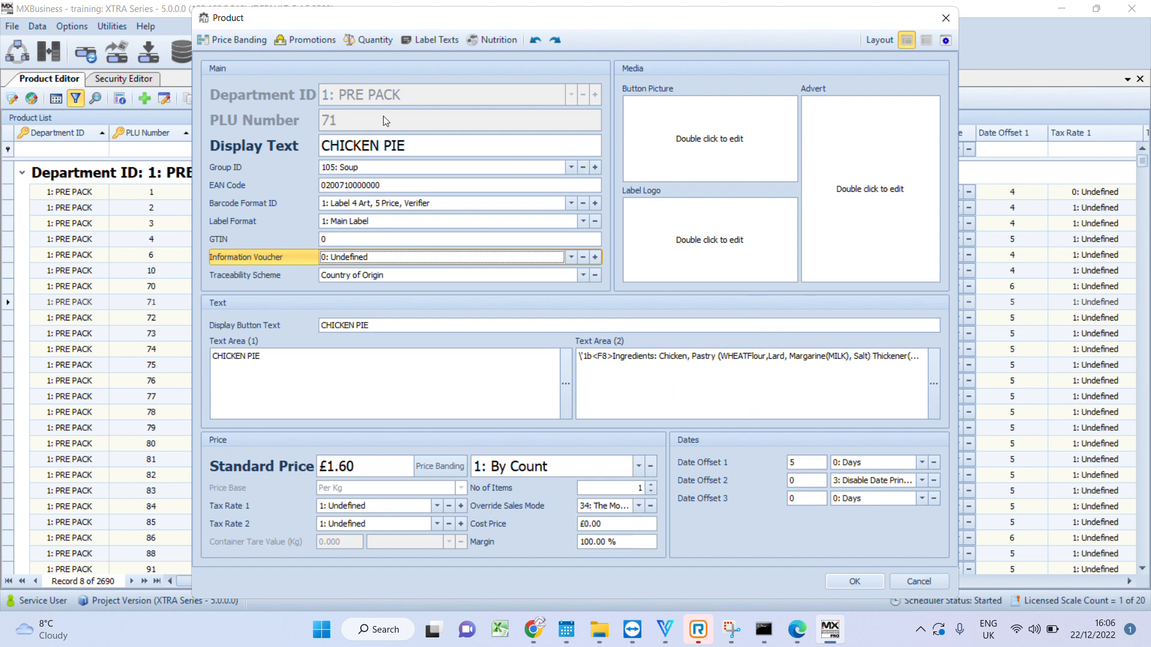
# Review the CHICKEN PIE product's label texts and nutrition data, and close the product record without changes
pyautogui.click(441, 38)
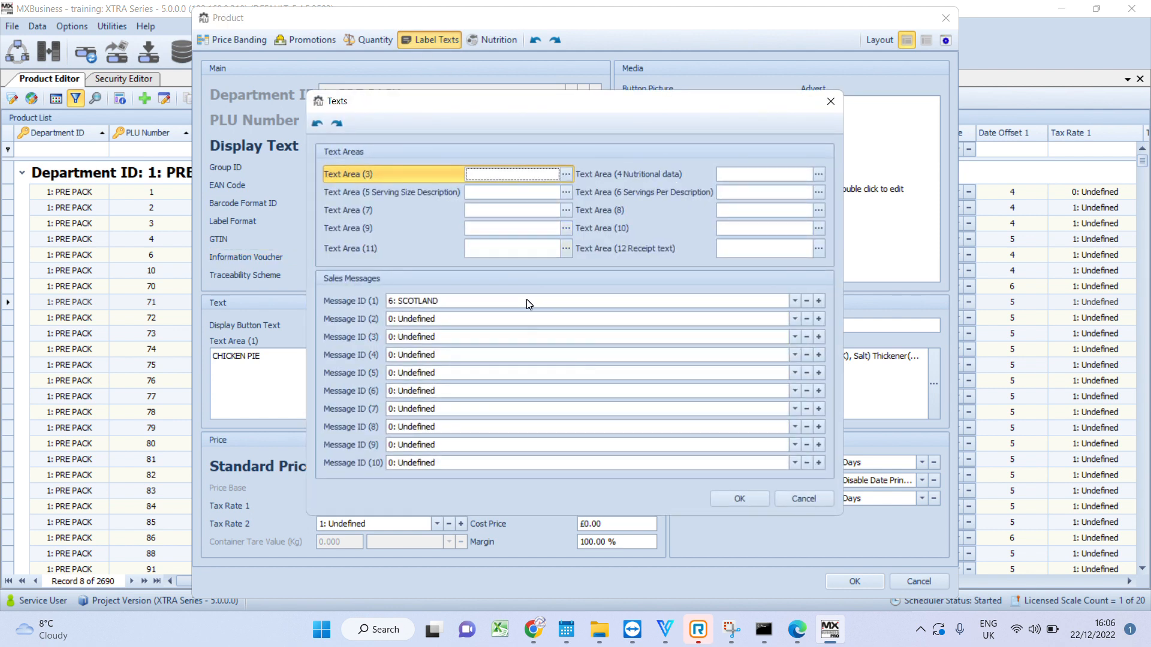
pyautogui.click(830, 101)
pyautogui.click(498, 41)
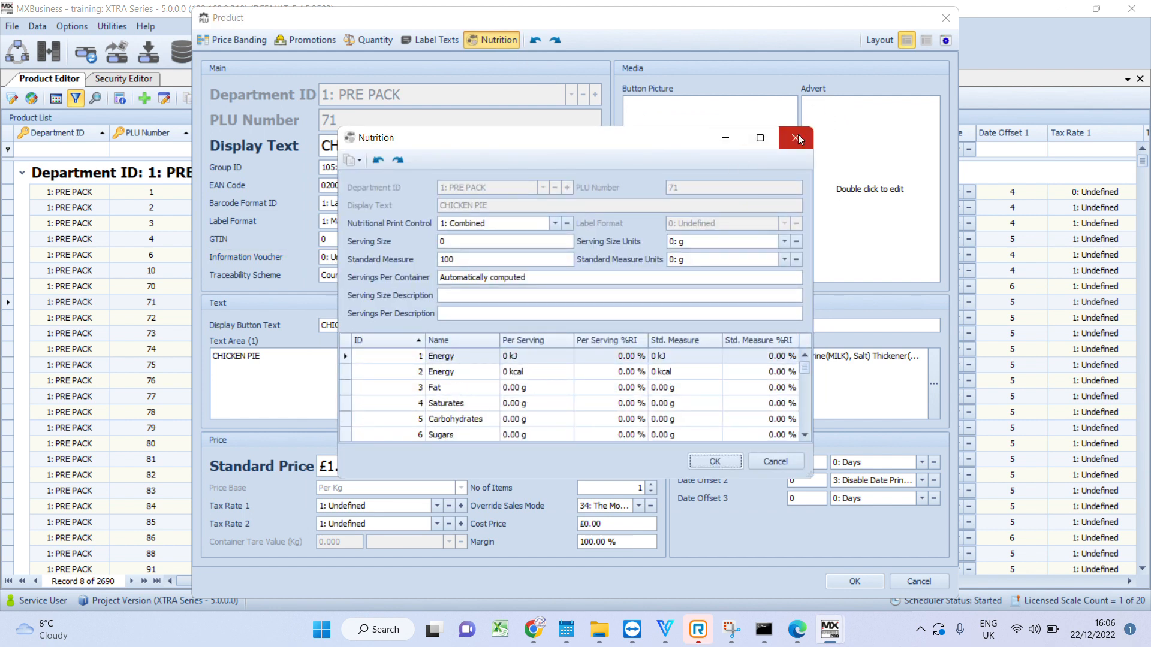
pyautogui.click(795, 138)
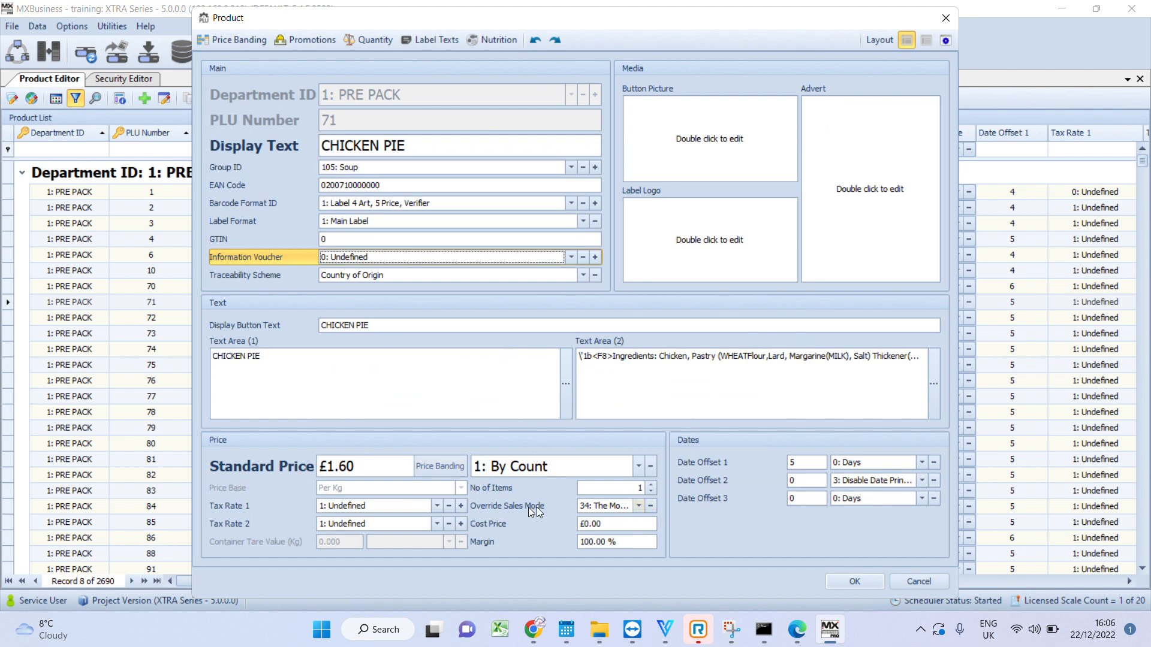
pyautogui.click(944, 580)
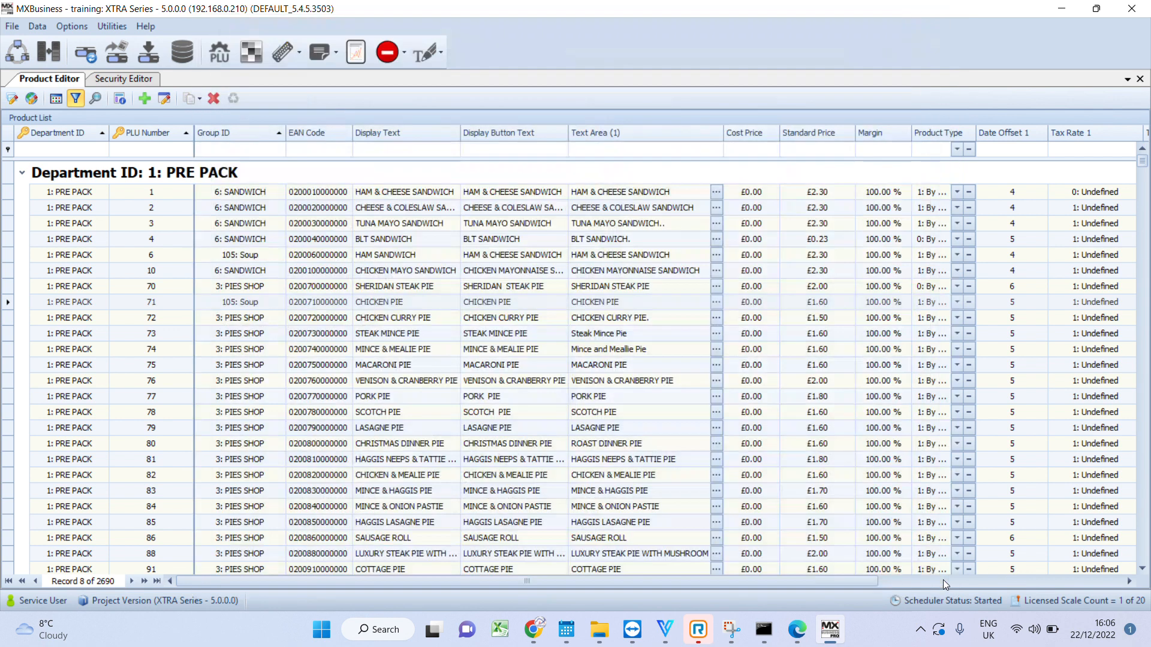
# Add a filter for Date Offset 1 equal to 5 in the Global Data Editor
pyautogui.click(451, 223)
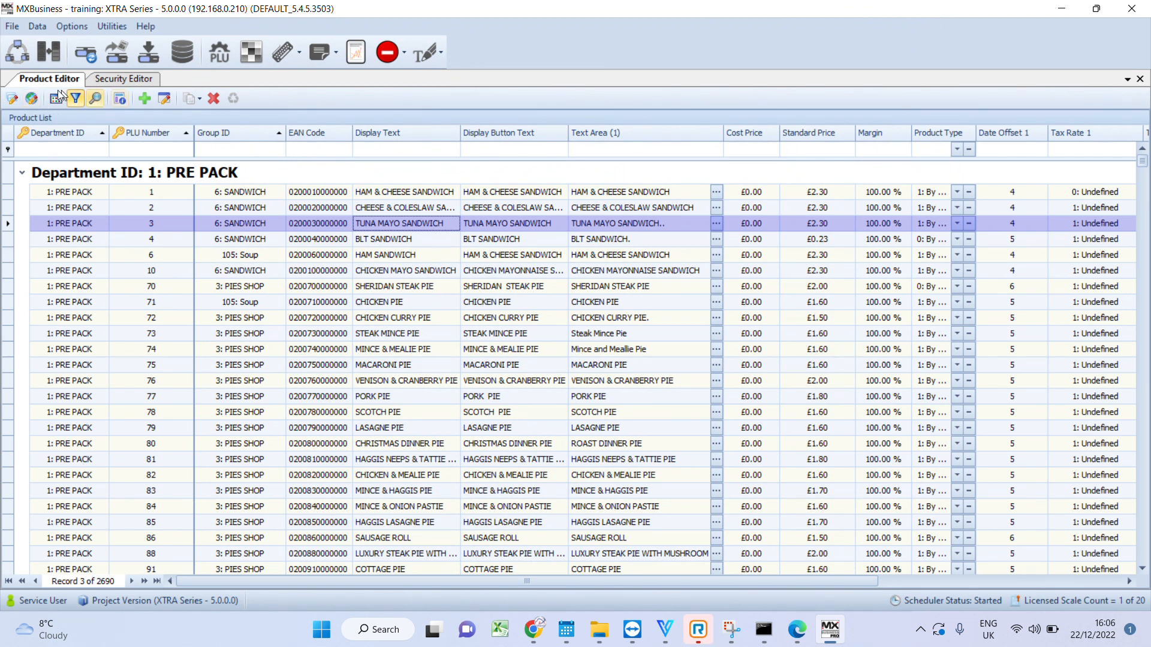
pyautogui.click(31, 98)
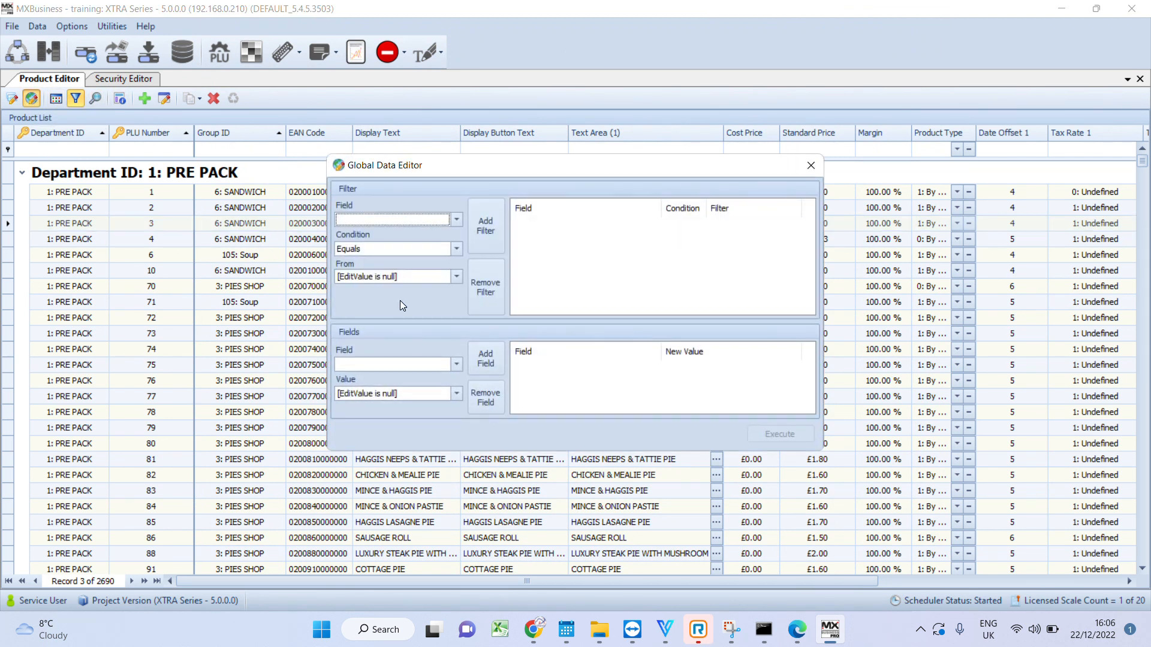
pyautogui.click(457, 220)
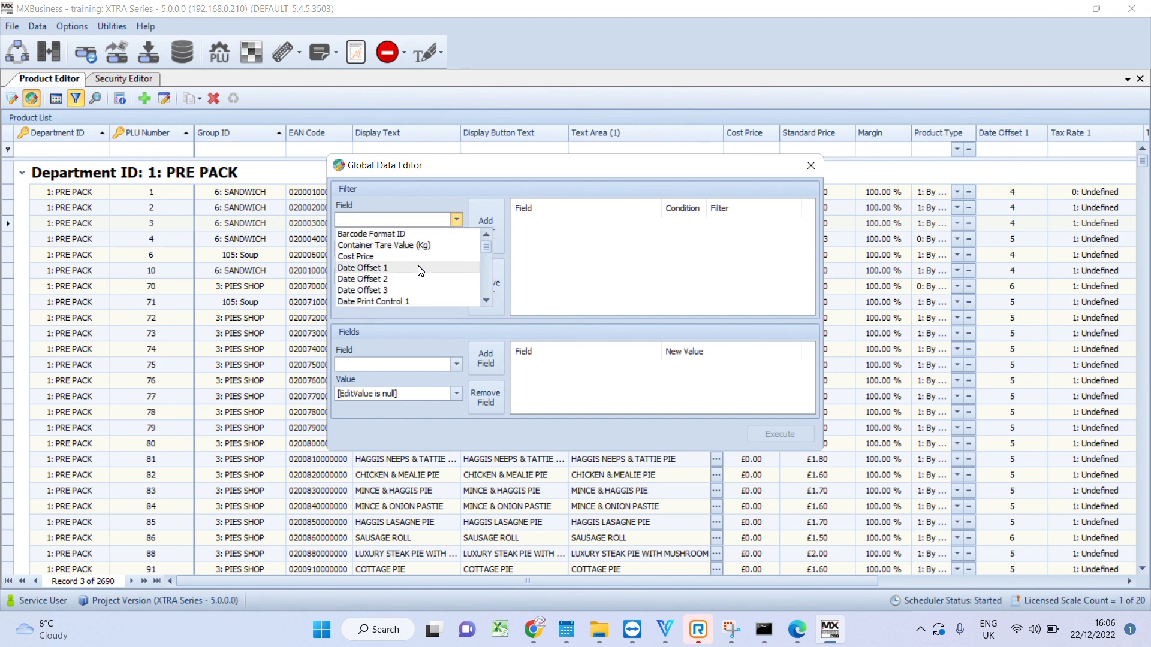
pyautogui.click(403, 257)
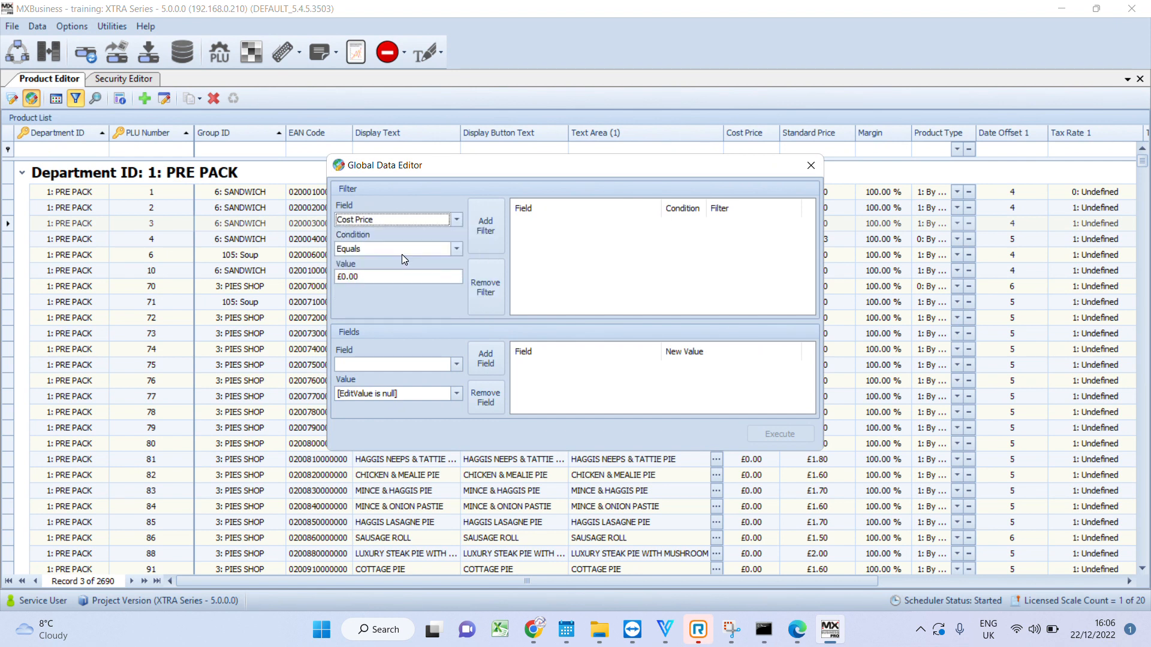
pyautogui.click(457, 221)
pyautogui.scroll(-5, 486, 253)
pyautogui.moveTo(486, 263); pyautogui.dragTo(487, 239)
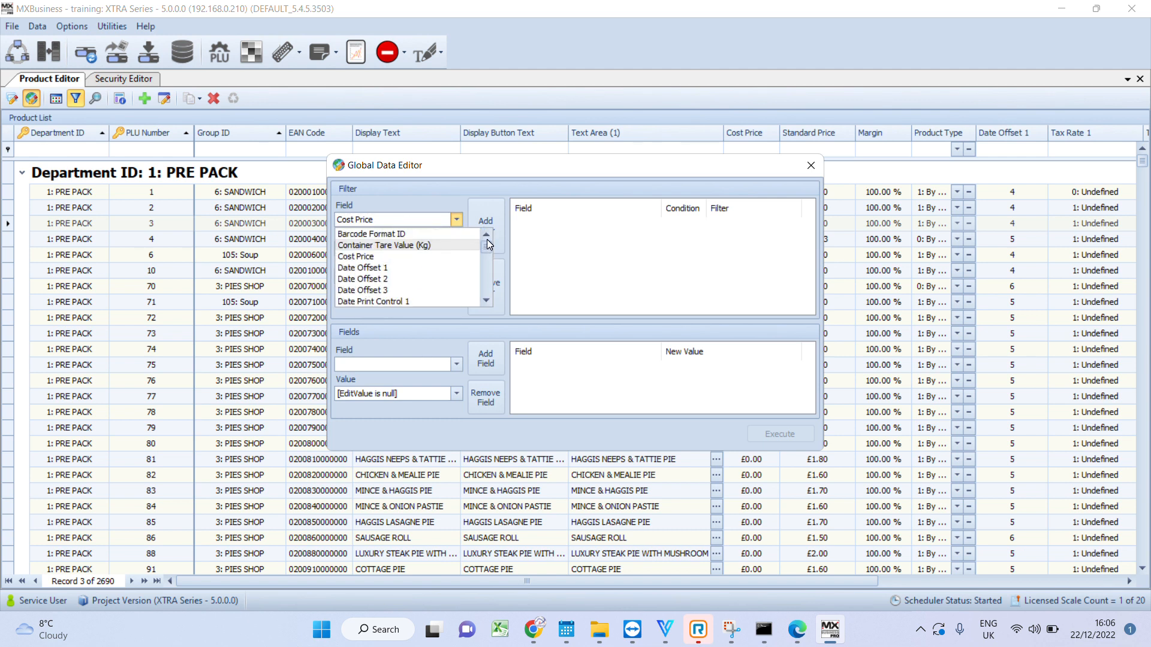
pyautogui.click(429, 268)
pyautogui.click(347, 277)
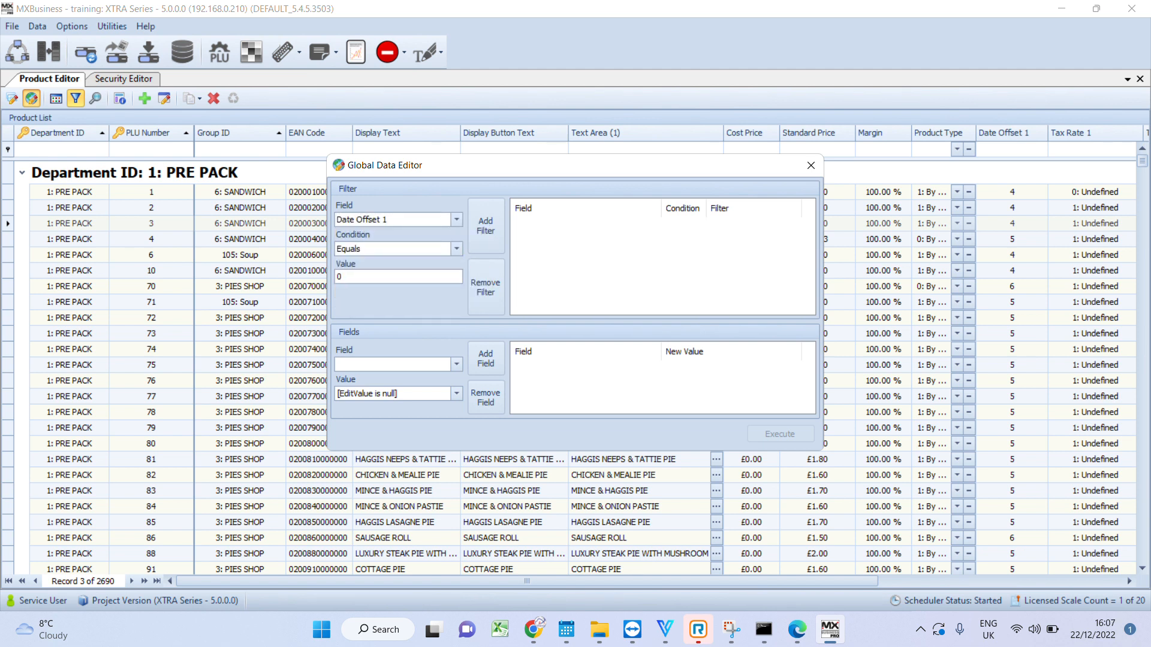
pyautogui.click(477, 239)
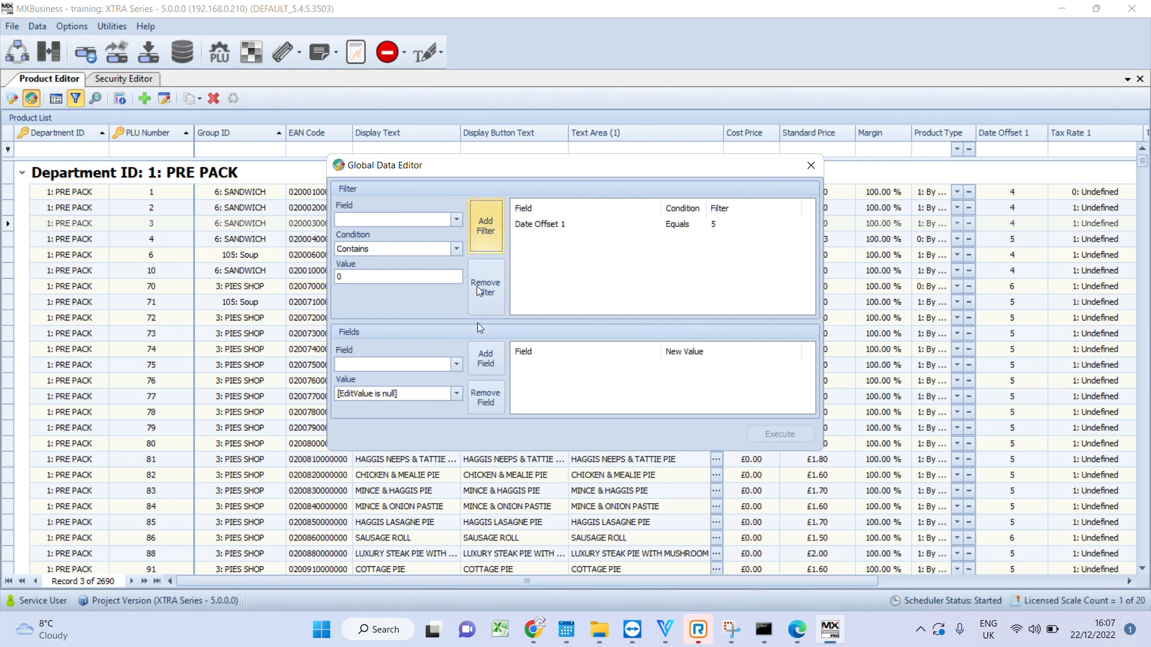
# Add a field change giving Date Offset 2 the value 6, and close the Global Data Editor without executing it
pyautogui.click(456, 364)
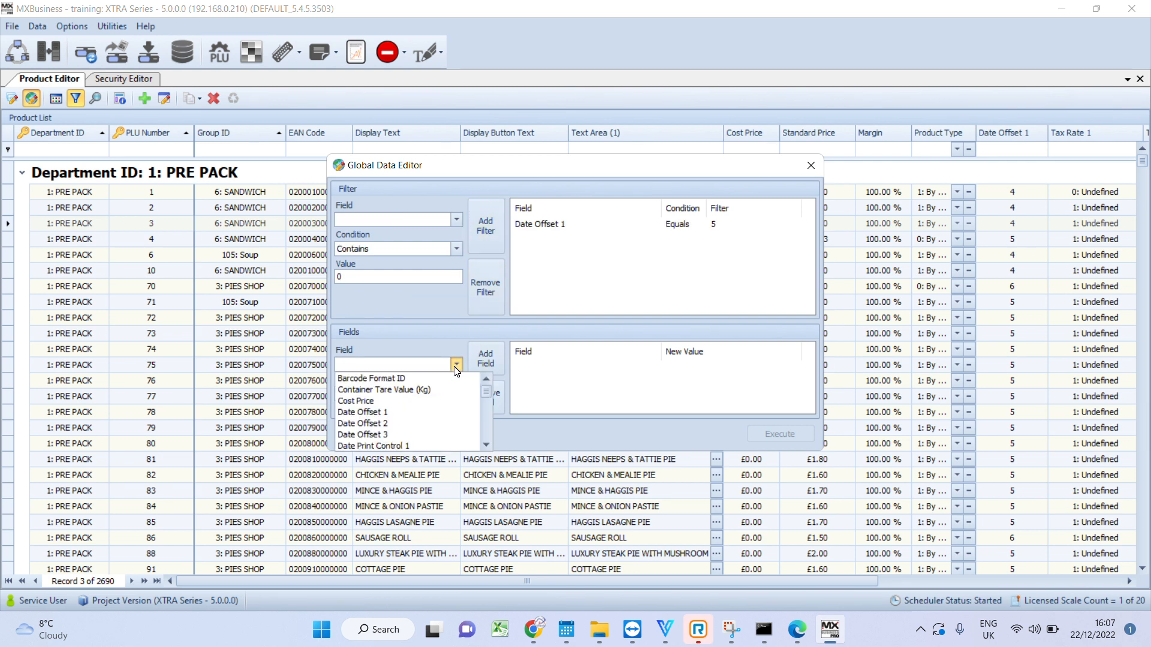
pyautogui.click(415, 425)
pyautogui.click(339, 393)
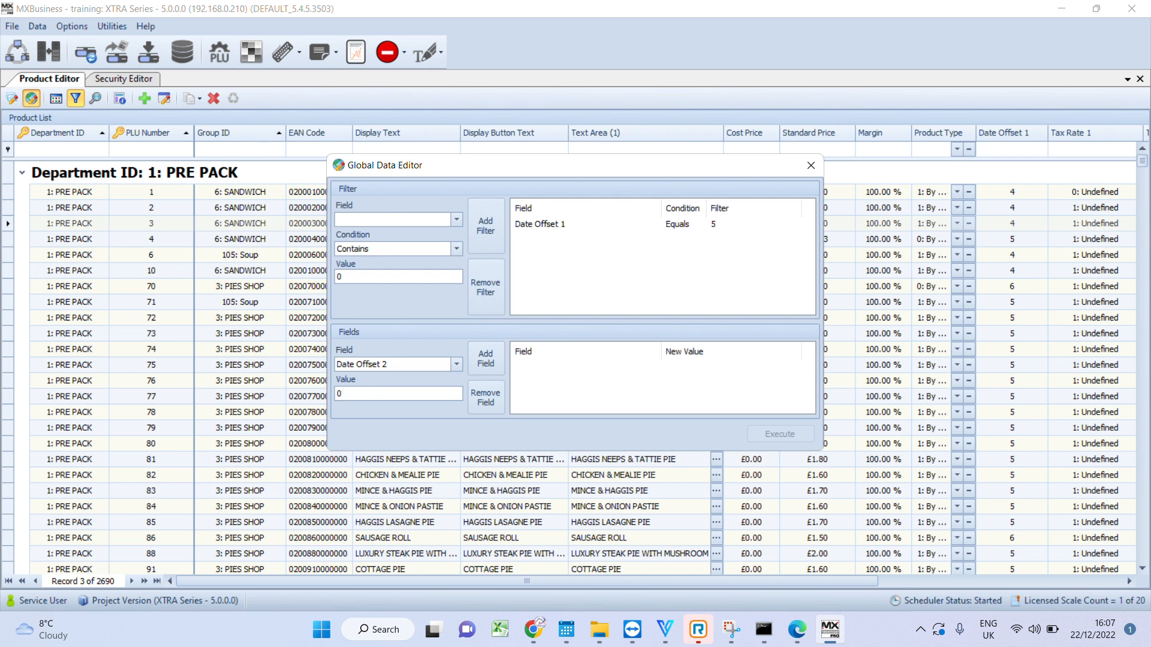
pyautogui.click(500, 358)
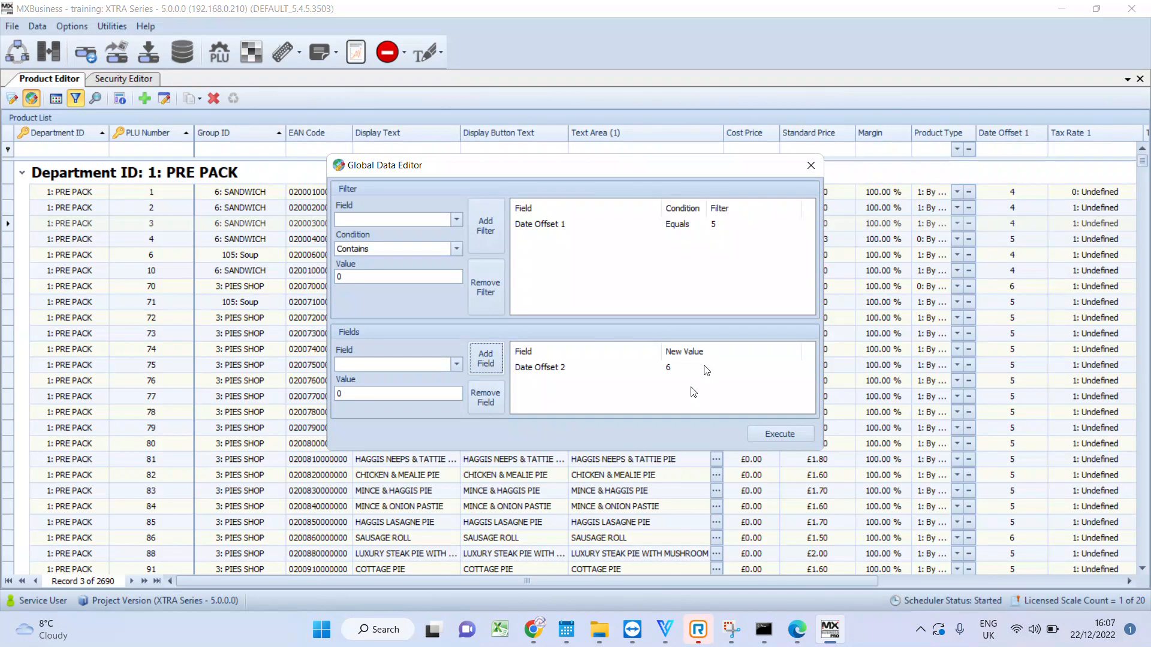
pyautogui.click(810, 439)
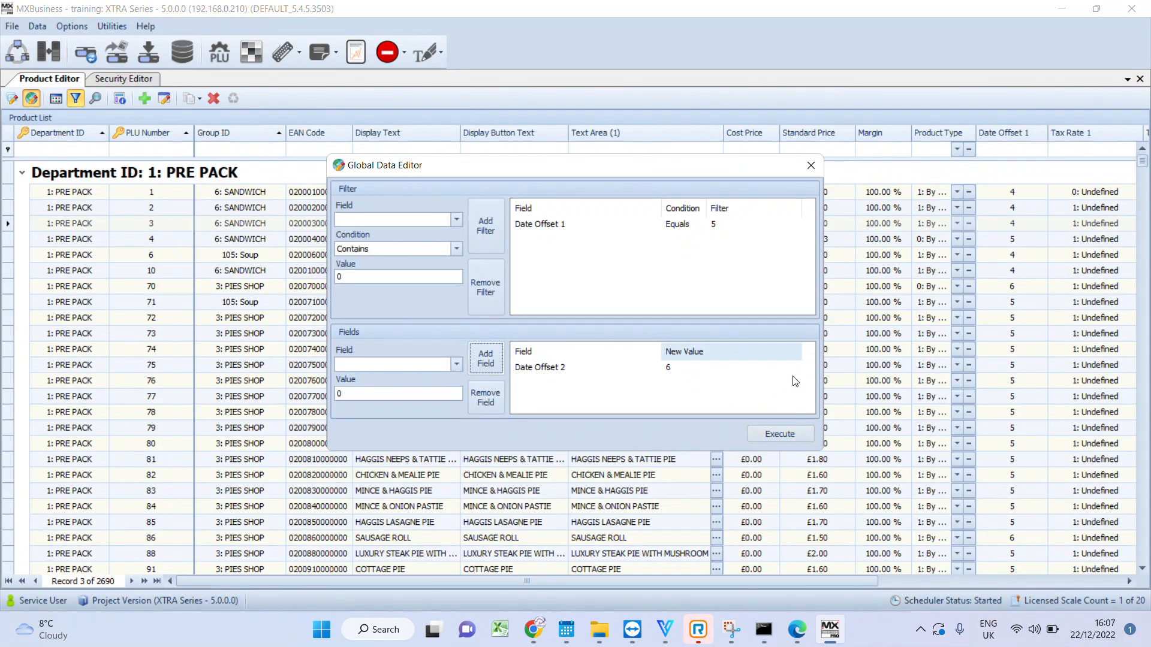
pyautogui.click(814, 169)
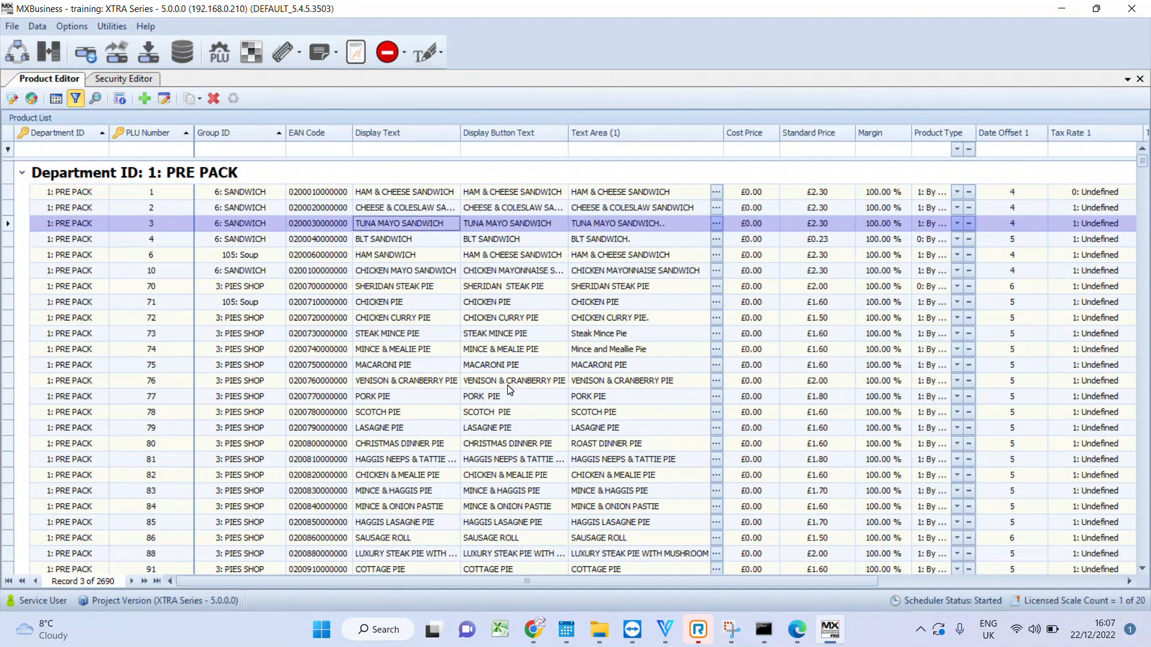
# Open the Product keyboard layout from the managed keyboard designs
pyautogui.click(286, 56)
pyautogui.click(305, 115)
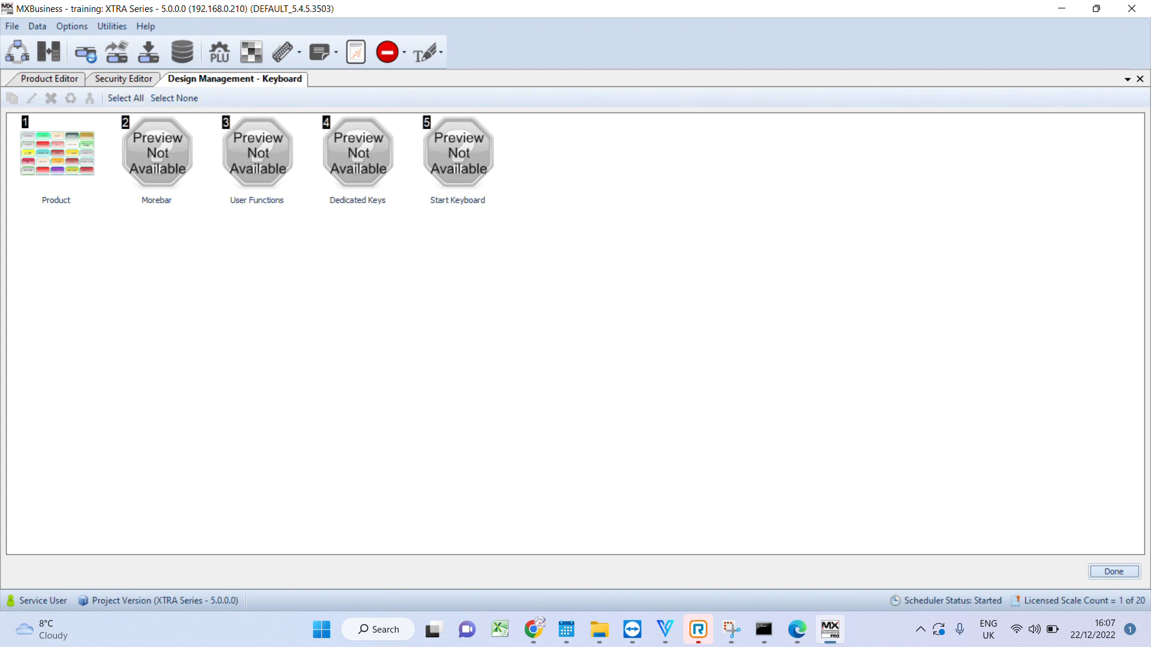
pyautogui.click(50, 160)
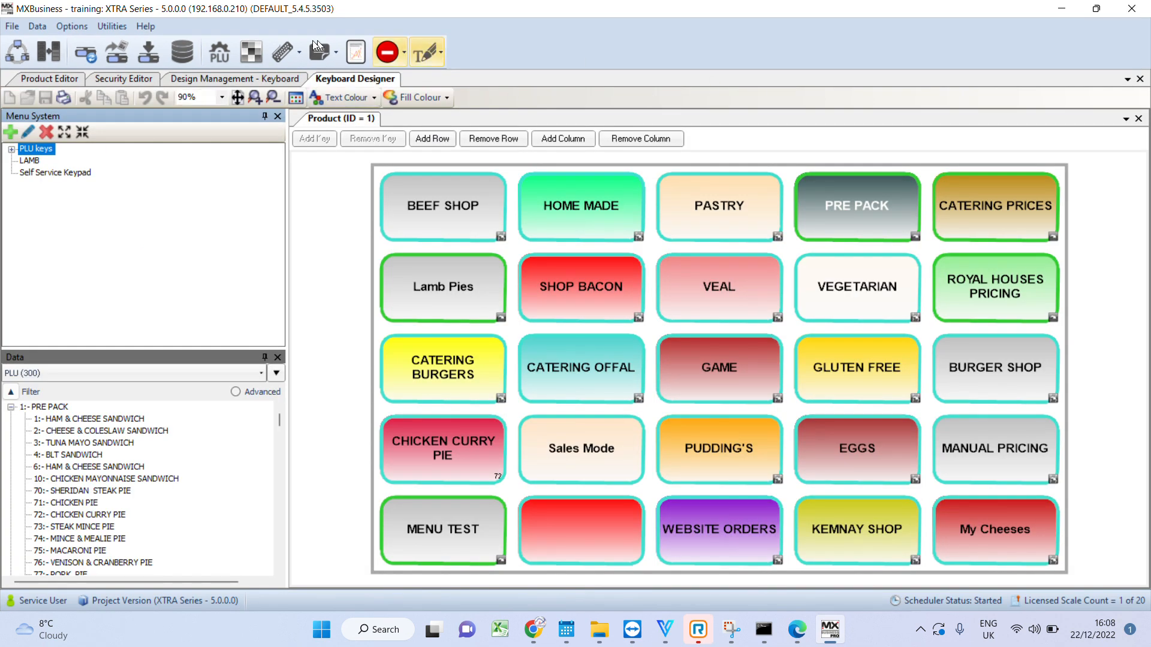
# Open the Main Label design from the managed label designs
pyautogui.click(280, 81)
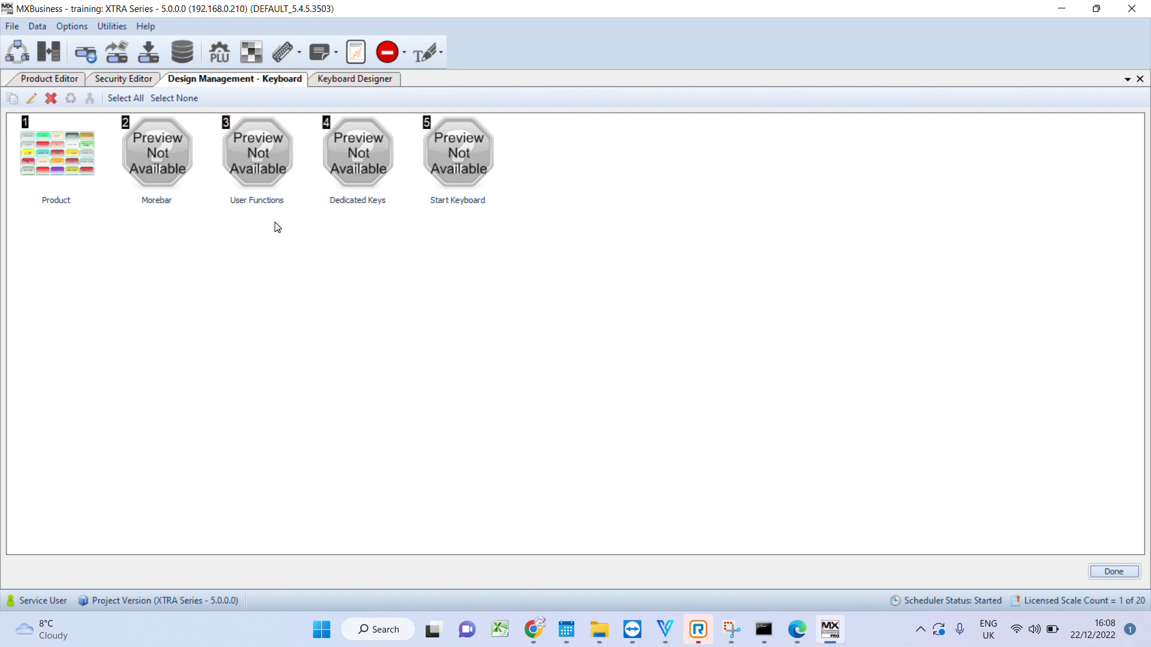
pyautogui.click(326, 50)
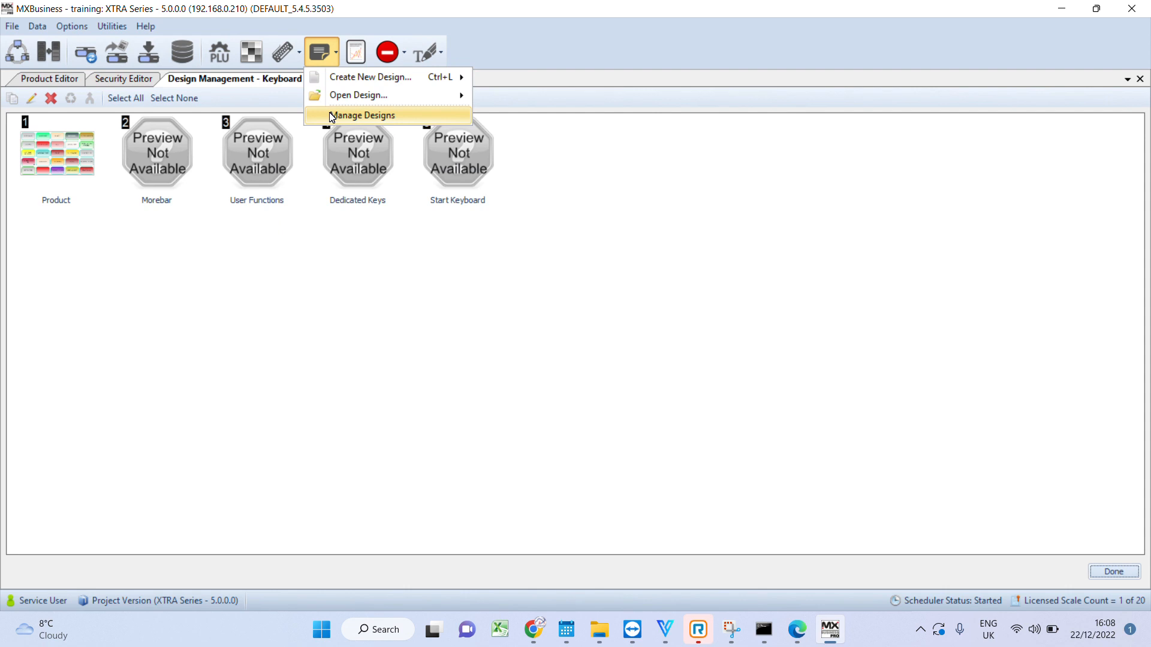
pyautogui.click(327, 51)
pyautogui.click(327, 52)
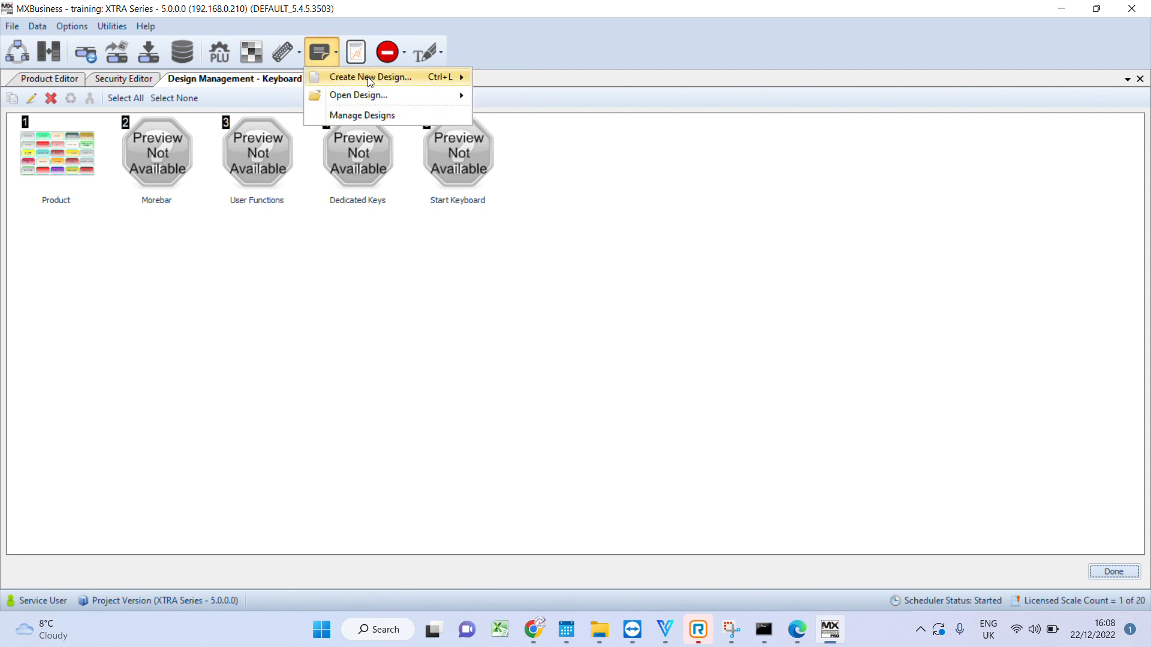
pyautogui.click(355, 118)
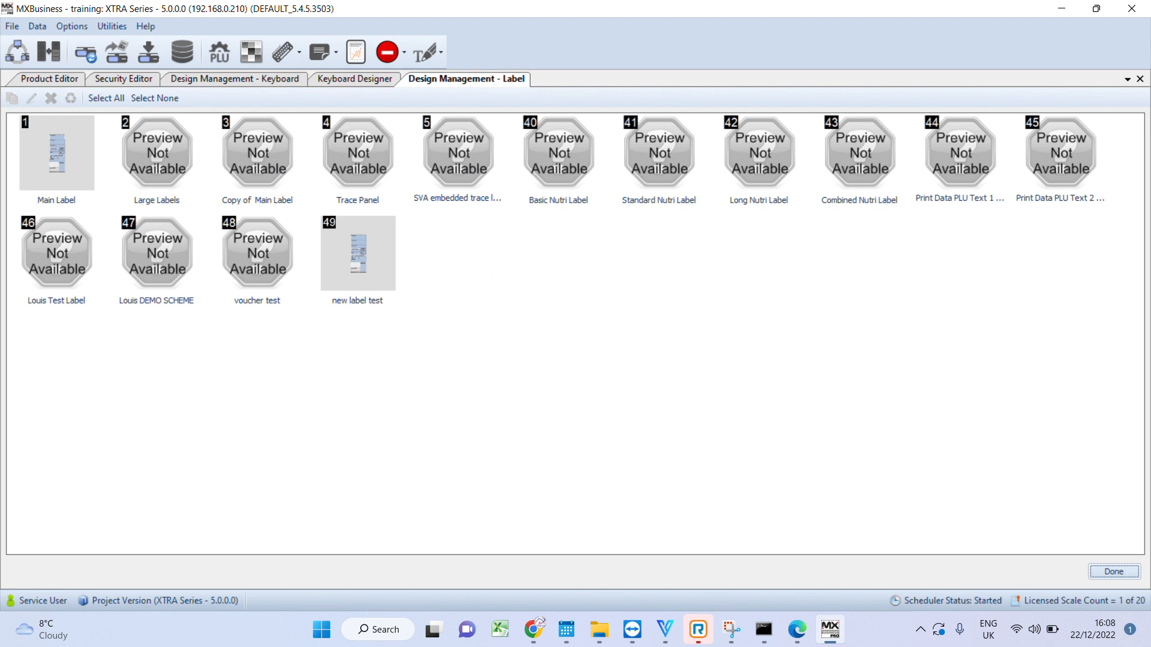
pyautogui.click(50, 160)
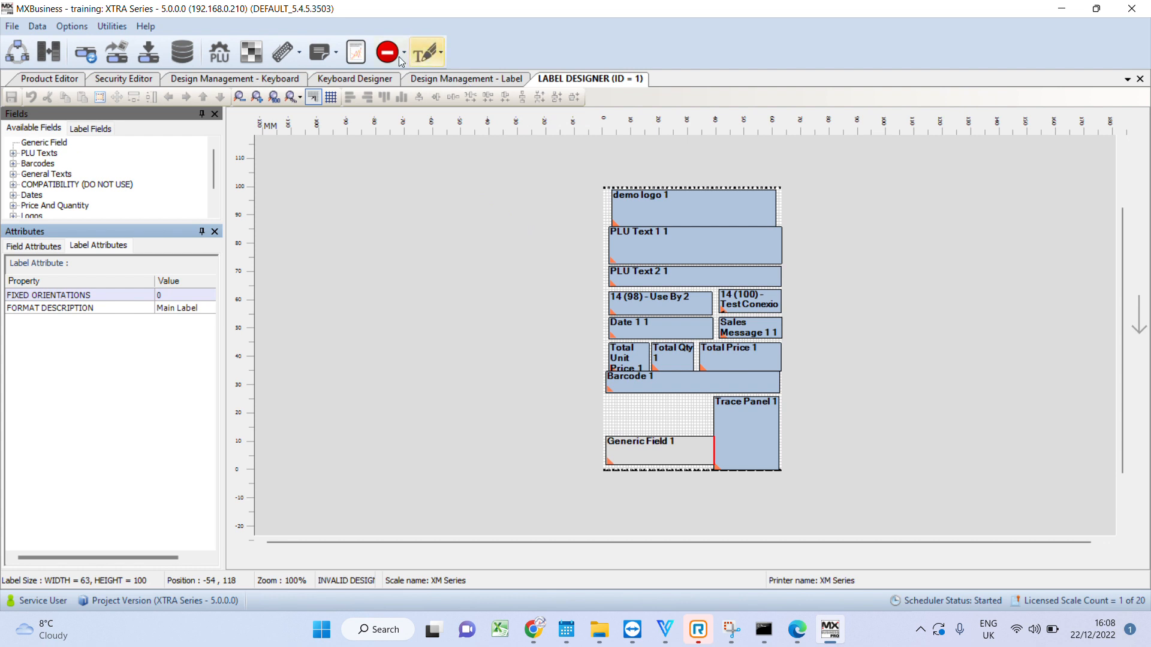
# Review the list of additional data editors and show the Security Editor
pyautogui.click(228, 81)
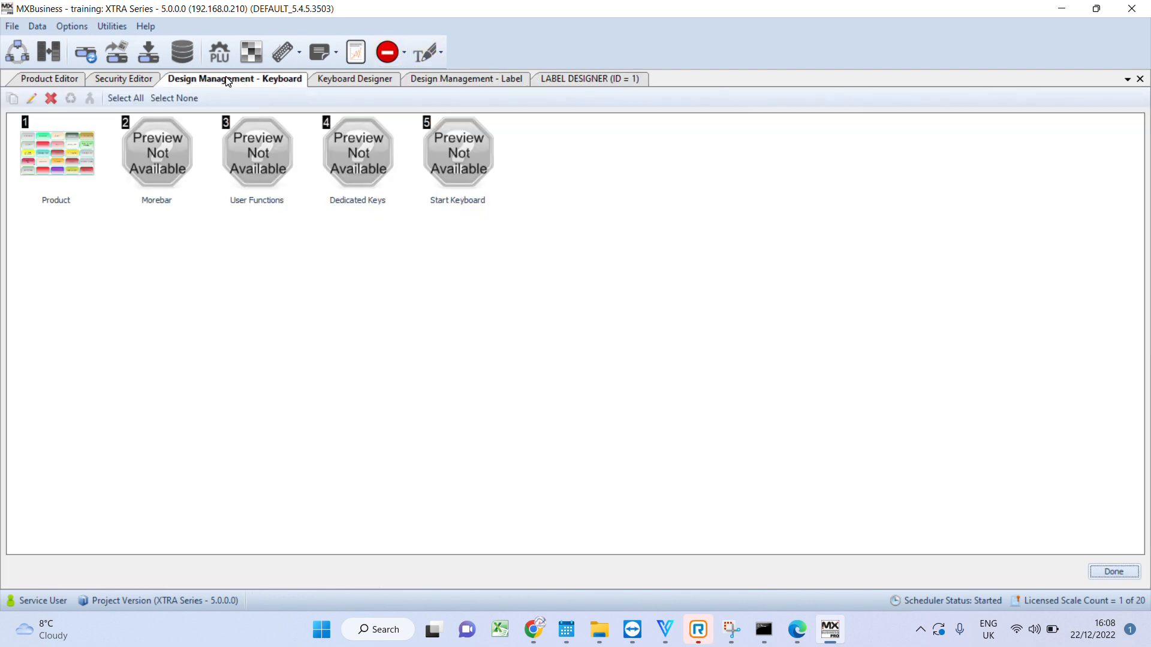
pyautogui.click(428, 53)
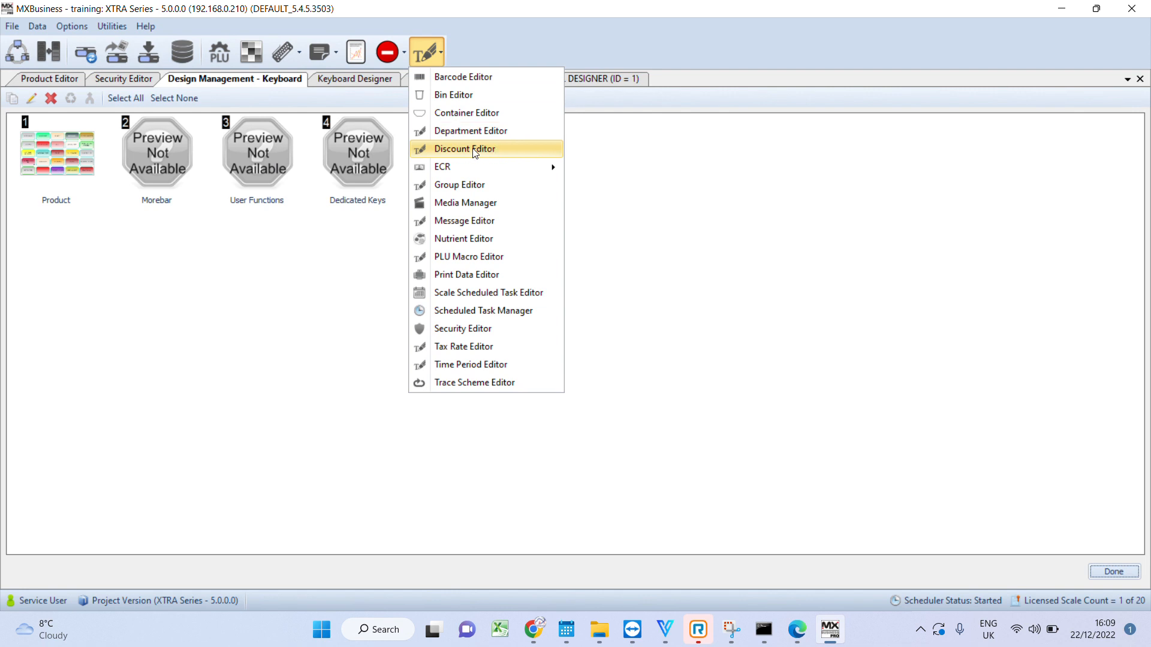
pyautogui.moveTo(469, 163)
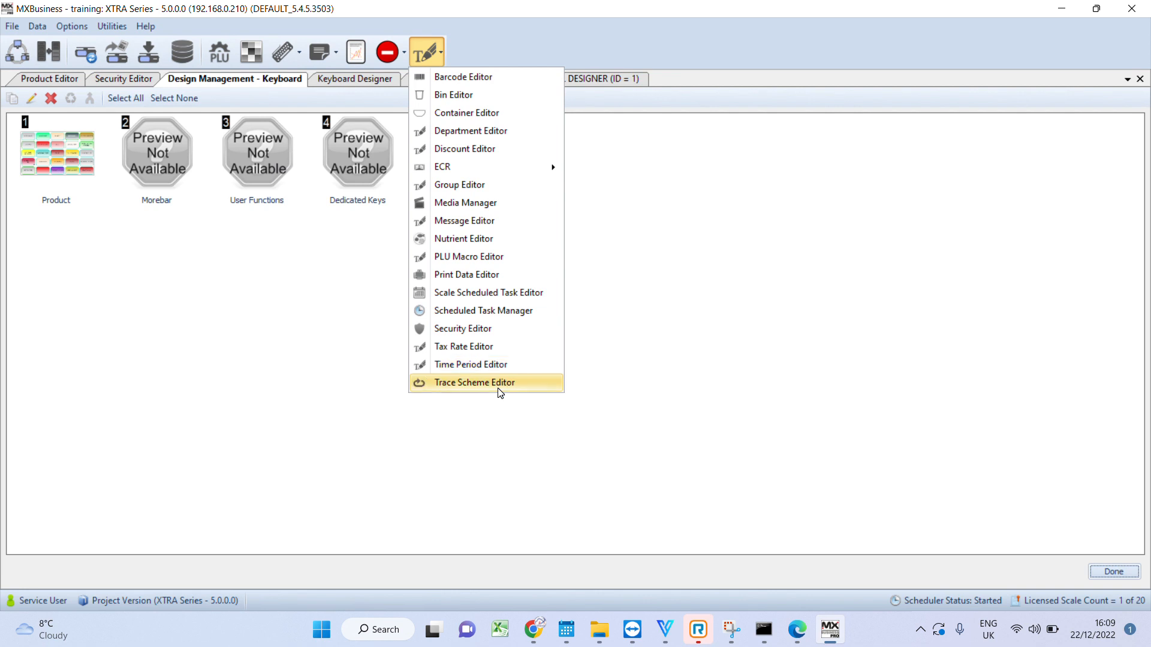
pyautogui.click(467, 330)
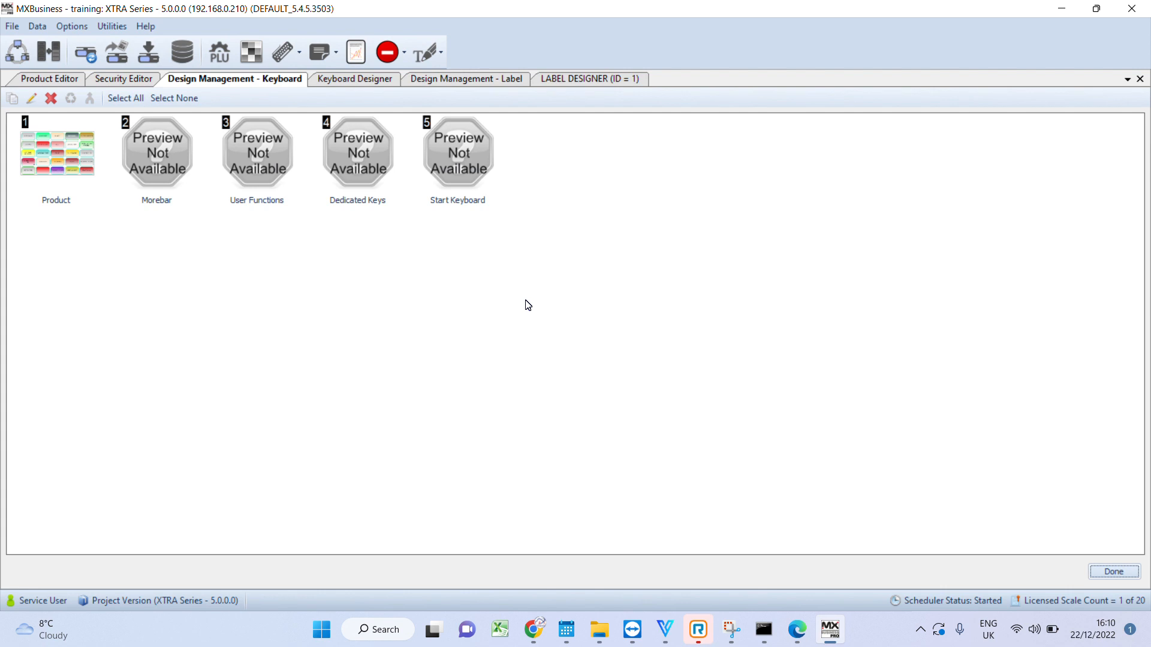
pyautogui.click(147, 81)
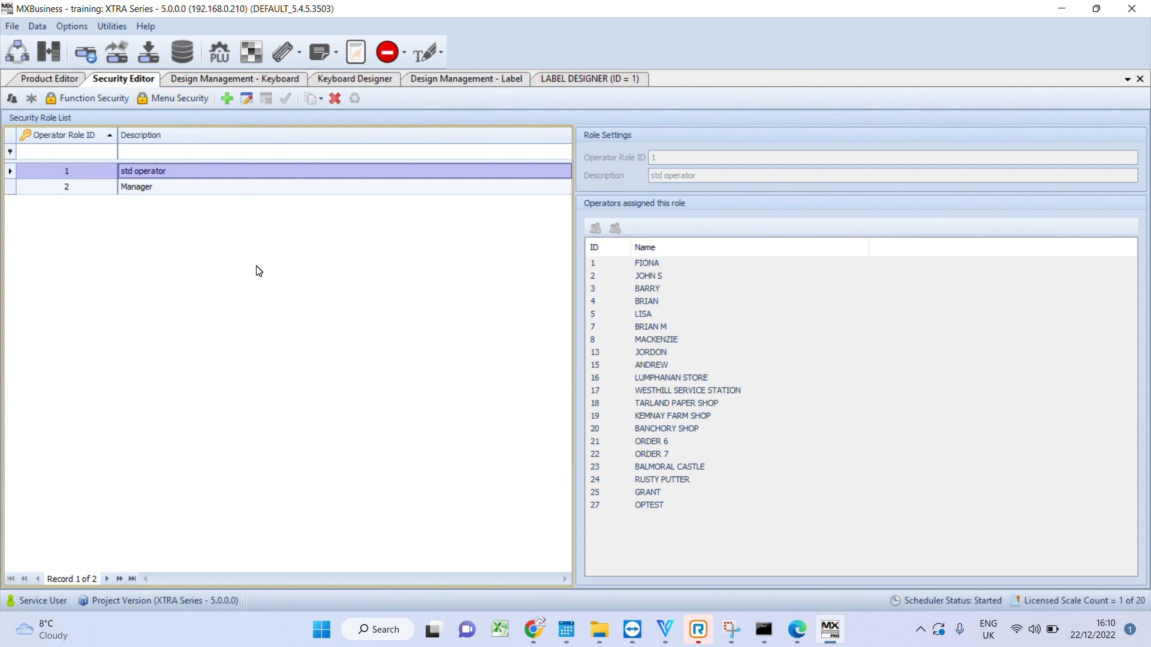
# View the operators assigned to the Manager and std operator roles in the security role list
pyautogui.click(70, 100)
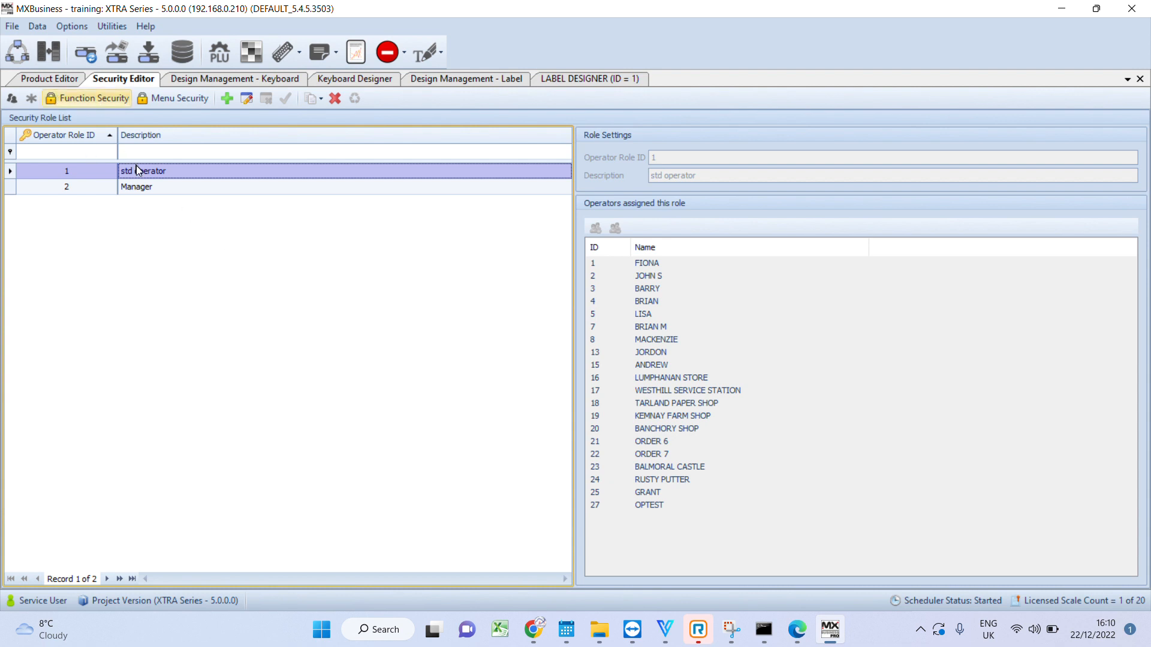
pyautogui.click(150, 189)
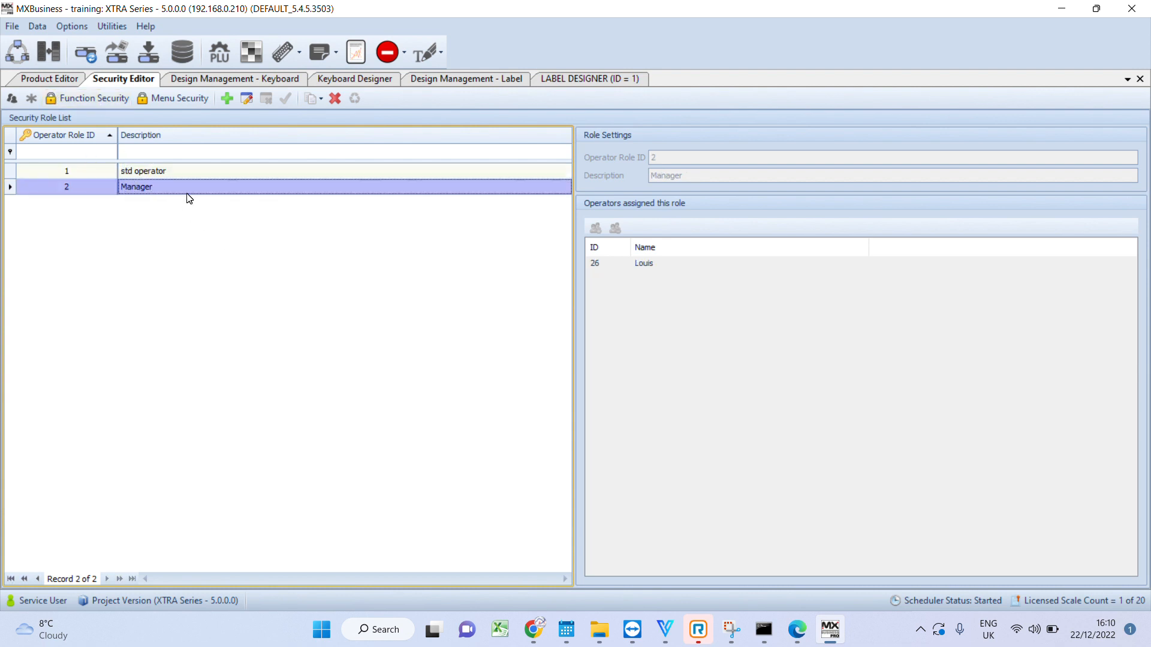
pyautogui.click(163, 173)
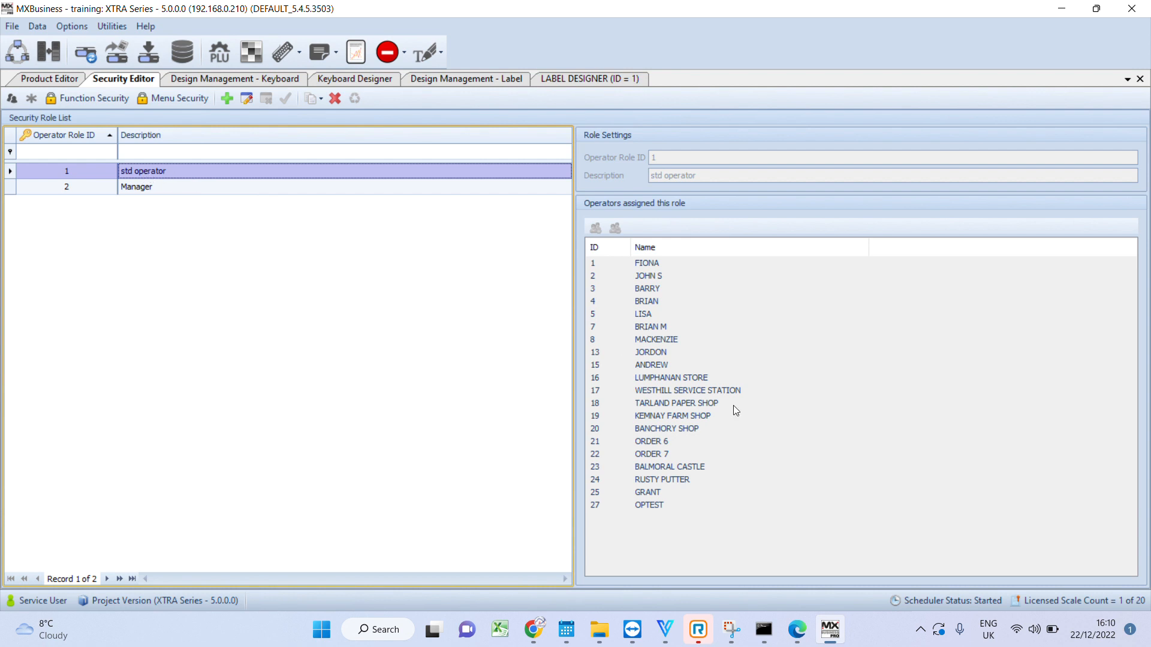
# Open the std operator role for editing, inspect the third listed operator's properties, and close the Operator Editor without changes
pyautogui.doubleClick(165, 174)
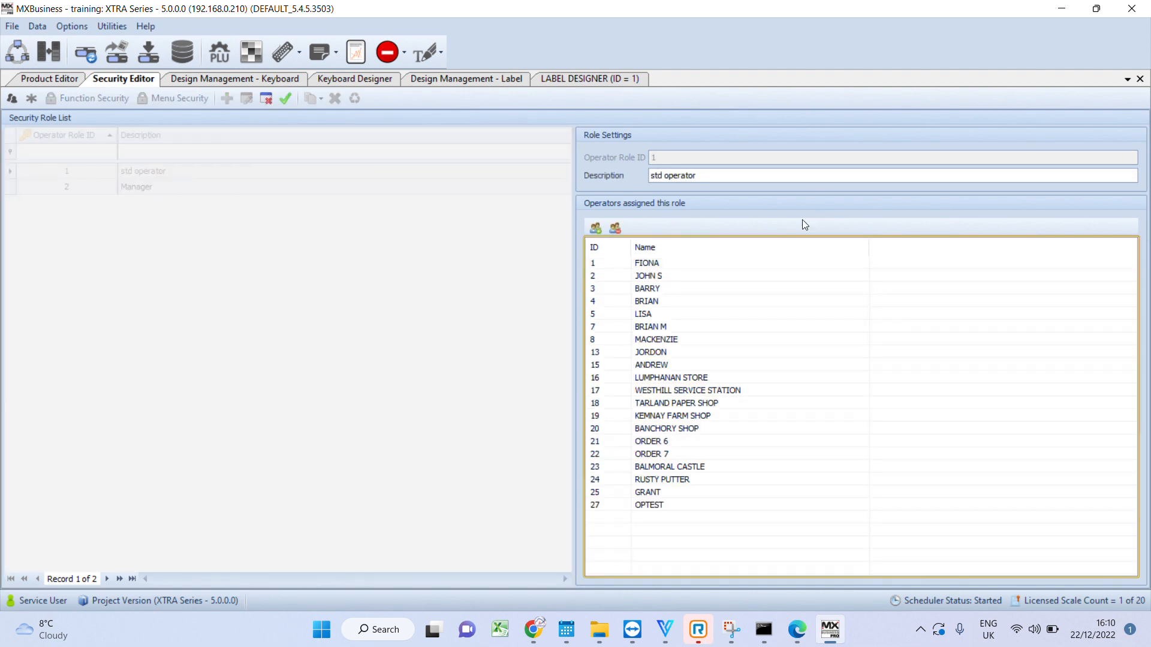
pyautogui.click(686, 290)
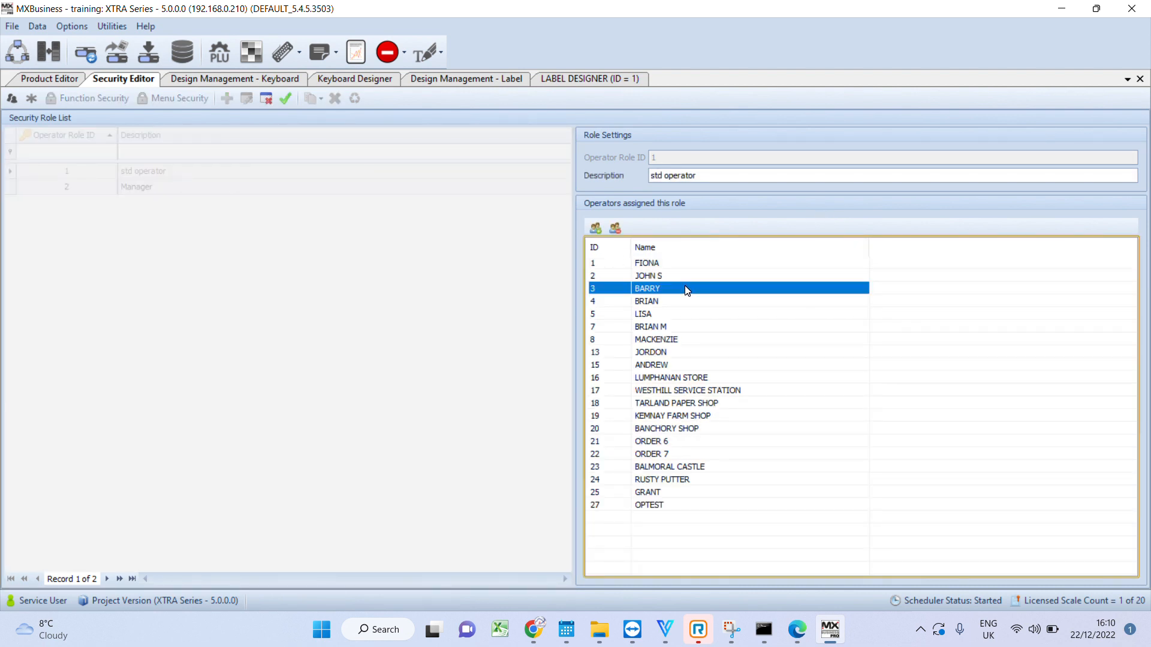
pyautogui.doubleClick(687, 291)
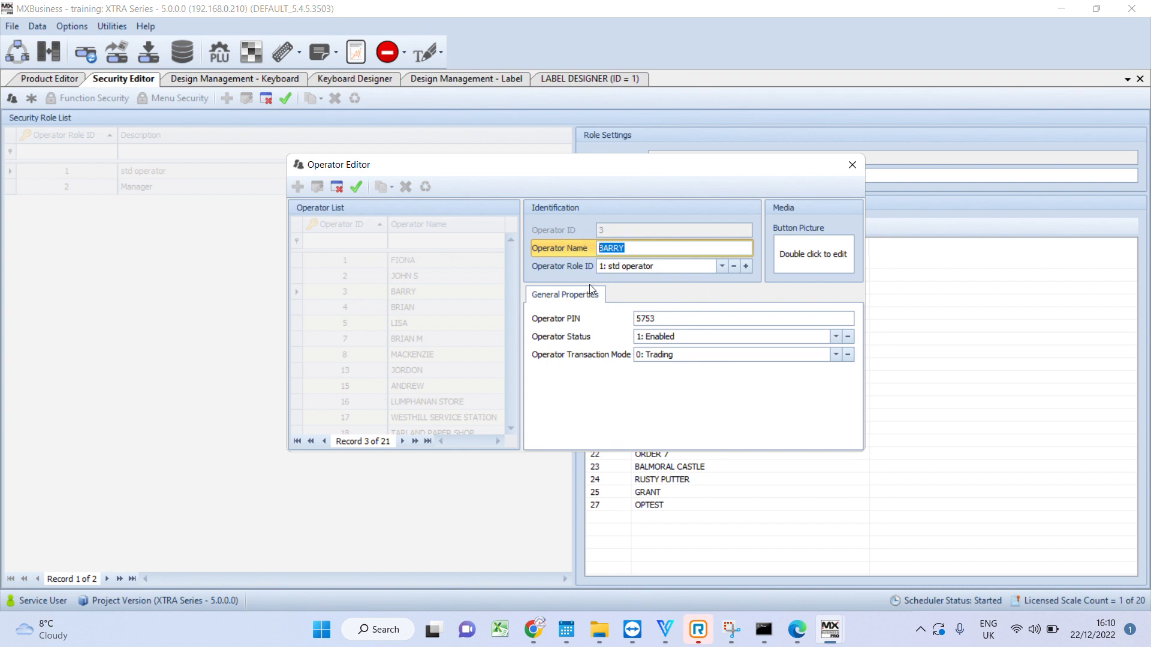
pyautogui.press('Tab')
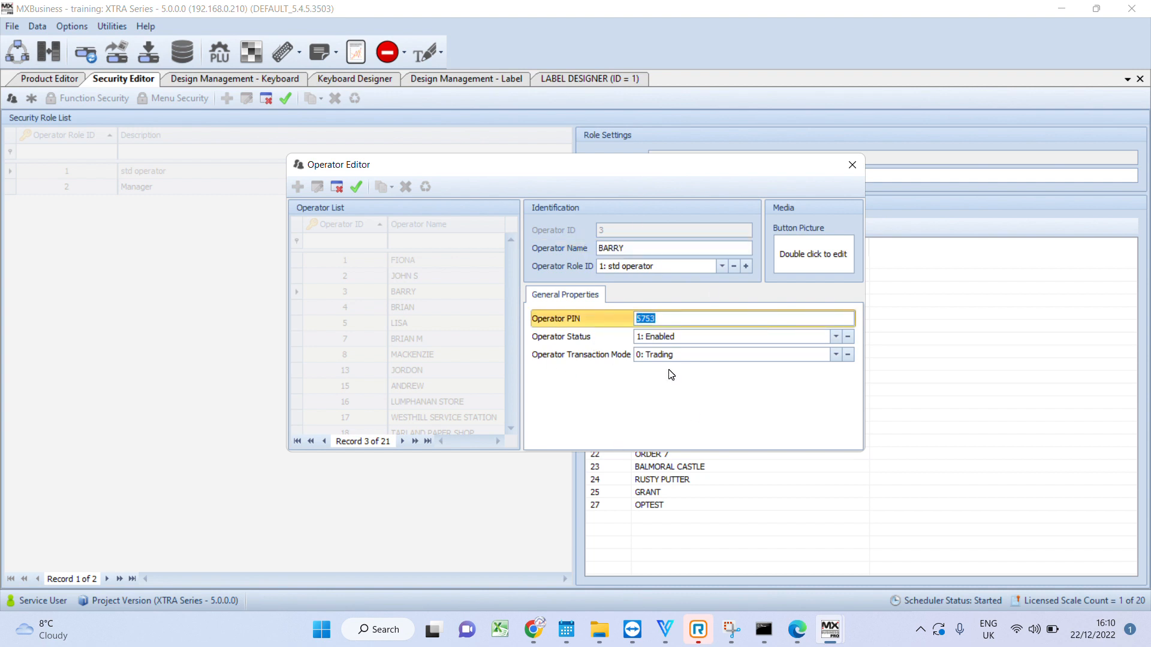
pyautogui.click(839, 340)
pyautogui.click(778, 377)
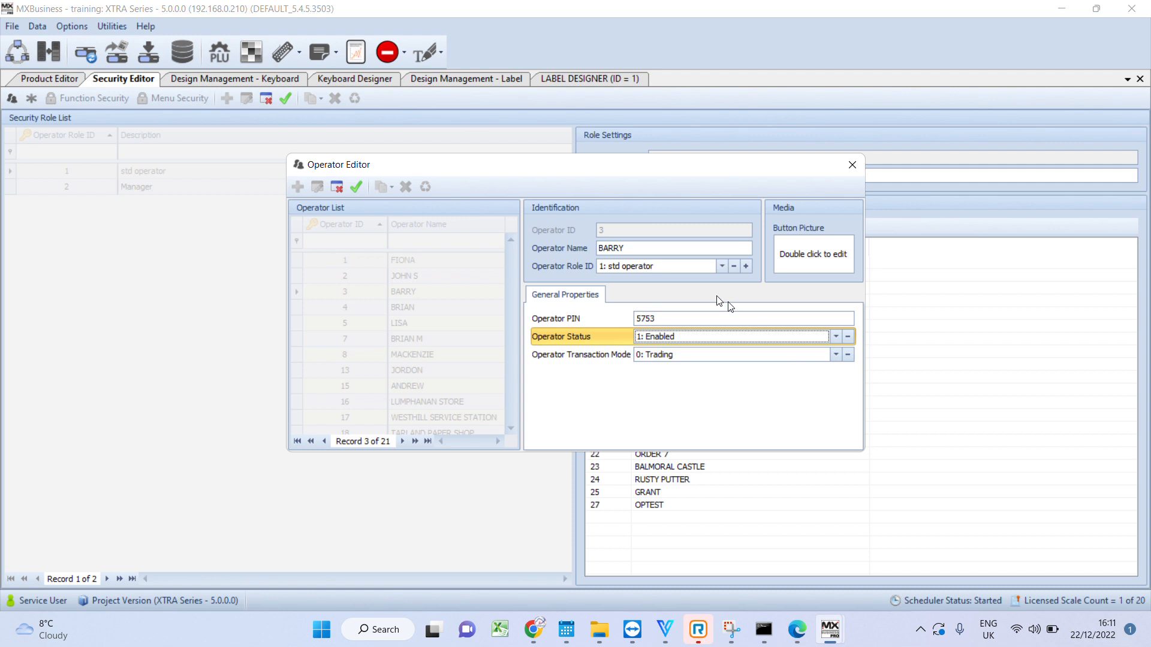
pyautogui.click(645, 248)
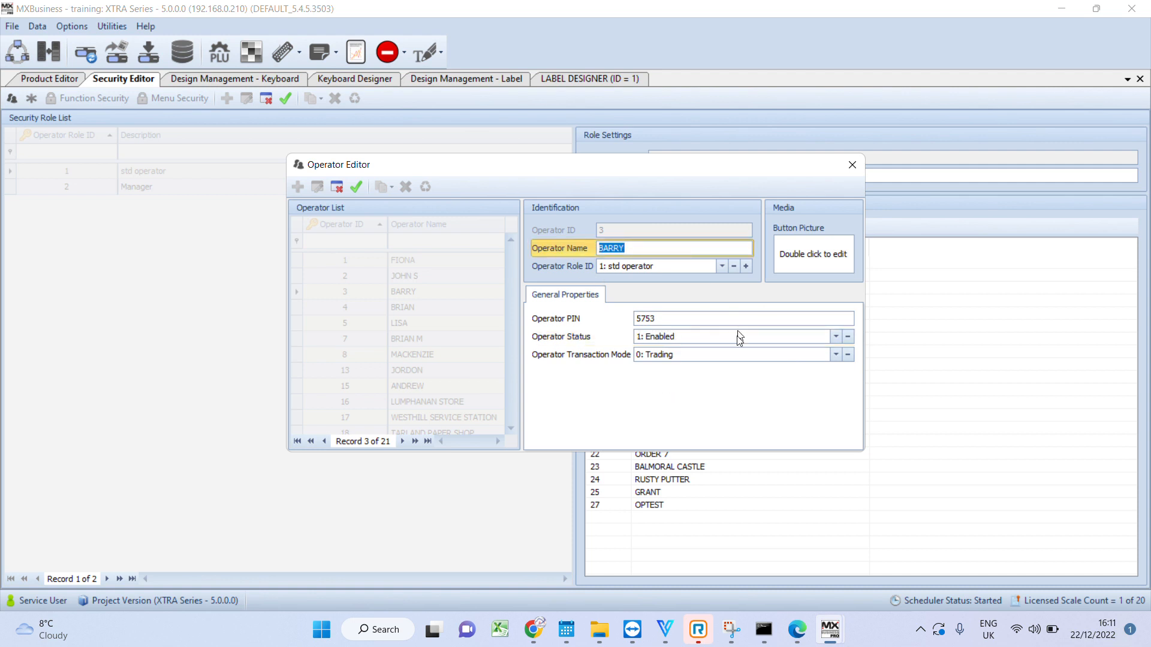
pyautogui.click(852, 165)
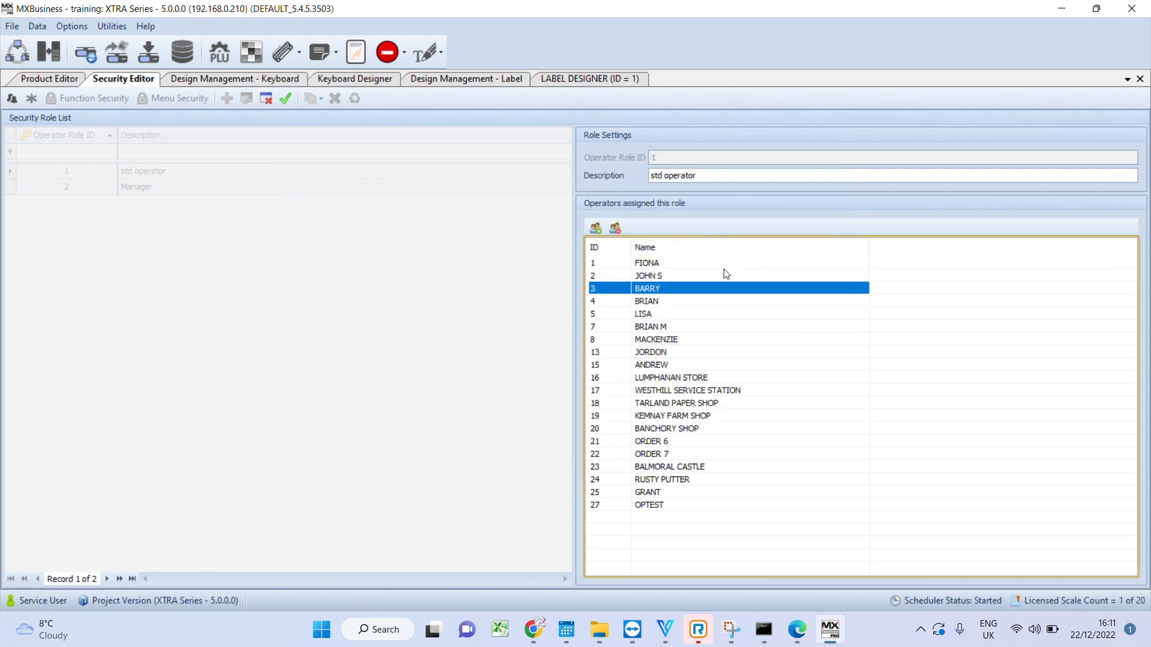
# Check which operators can be added to the std operator role, try unassigning the seventh listed operator, and discard the role edits
pyautogui.click(595, 229)
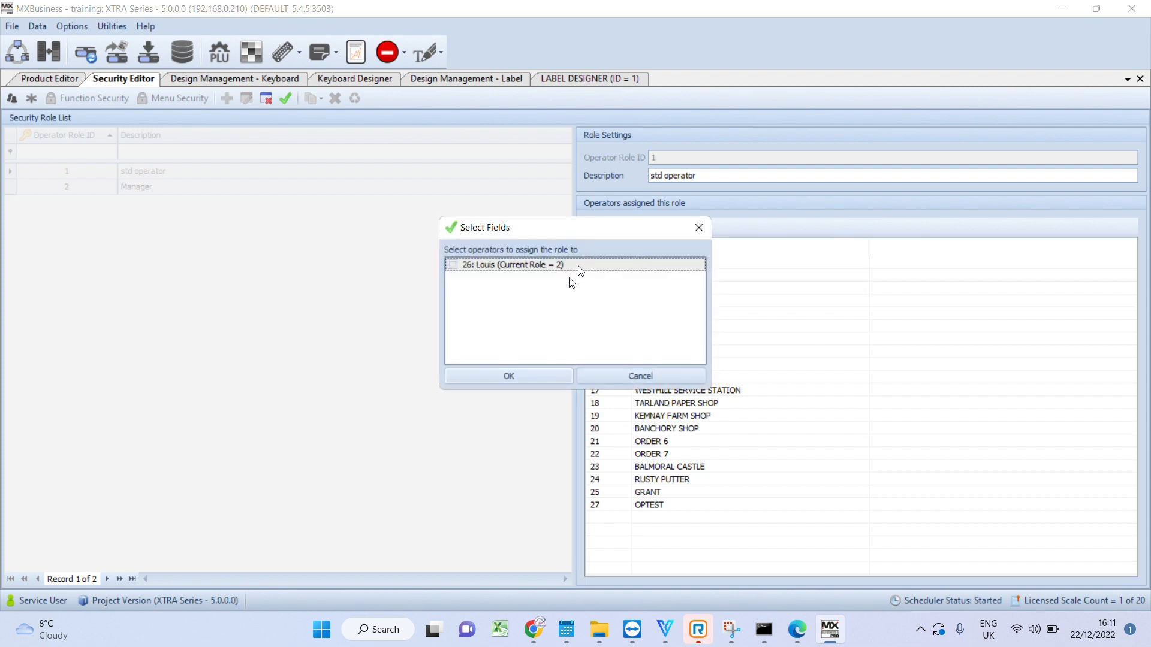
pyautogui.click(699, 228)
pyautogui.click(658, 344)
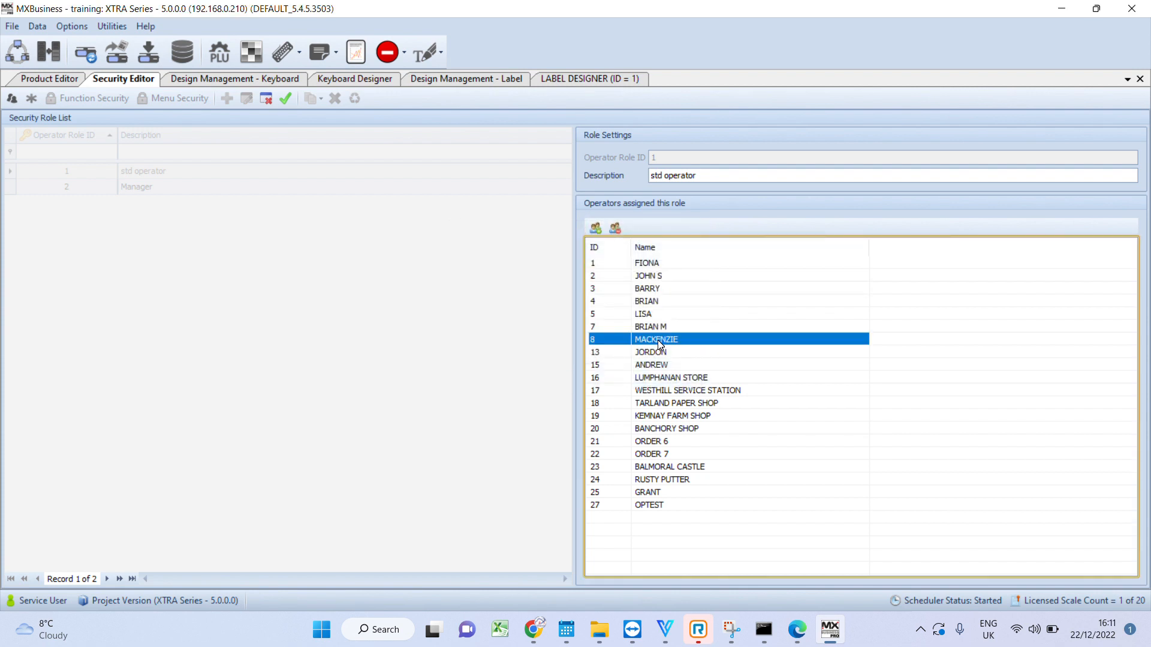
pyautogui.click(616, 229)
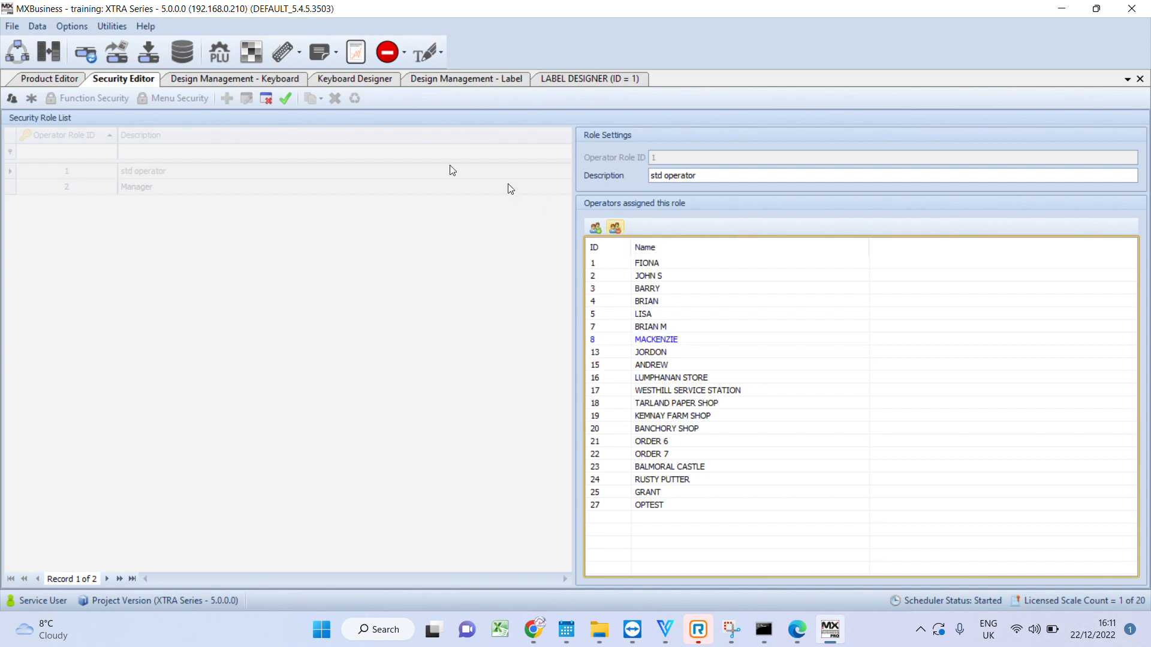
pyautogui.click(265, 100)
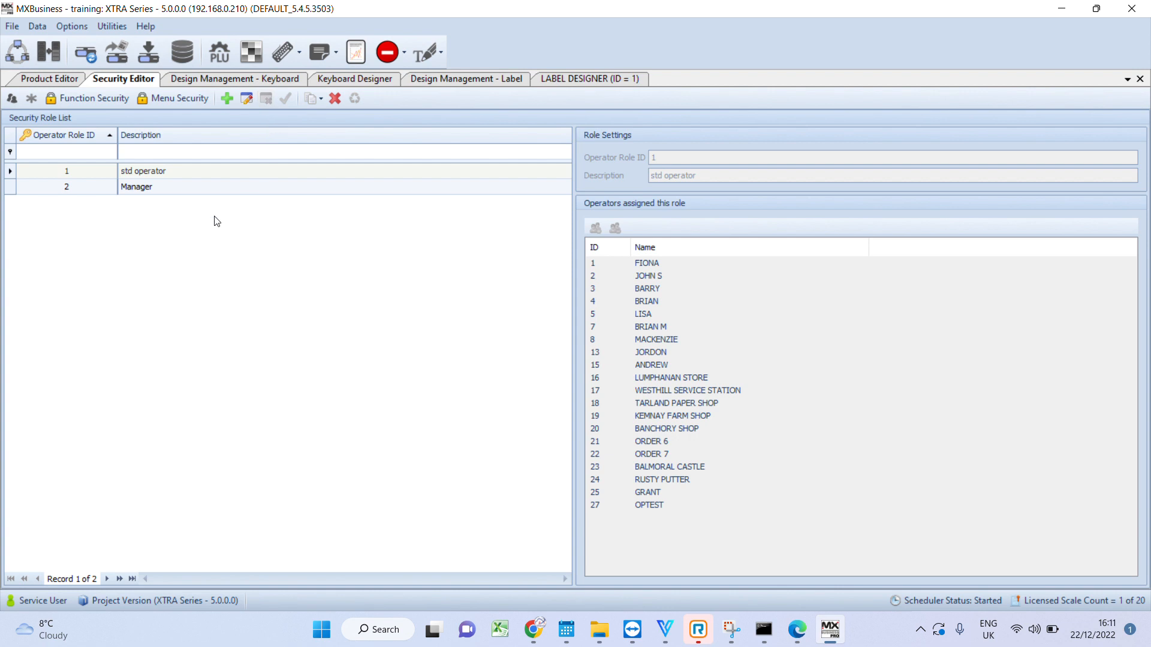
# Open the function list from the Security Editor and browse the defined functions and their types
pyautogui.click(31, 99)
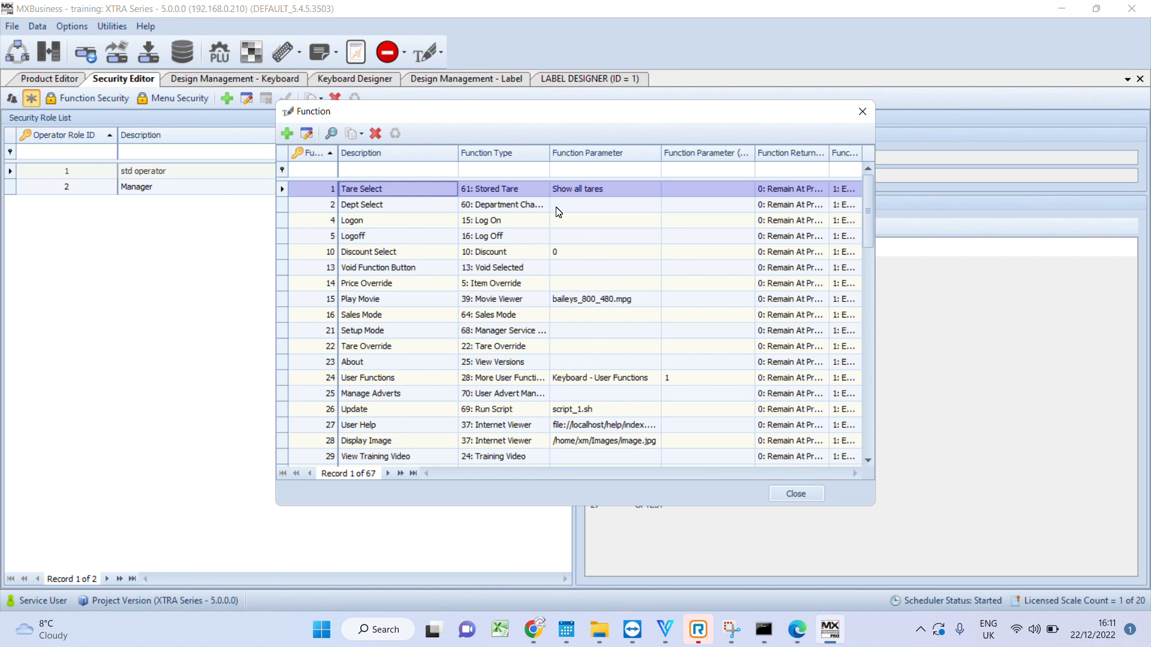
pyautogui.scroll(-16, 559, 212)
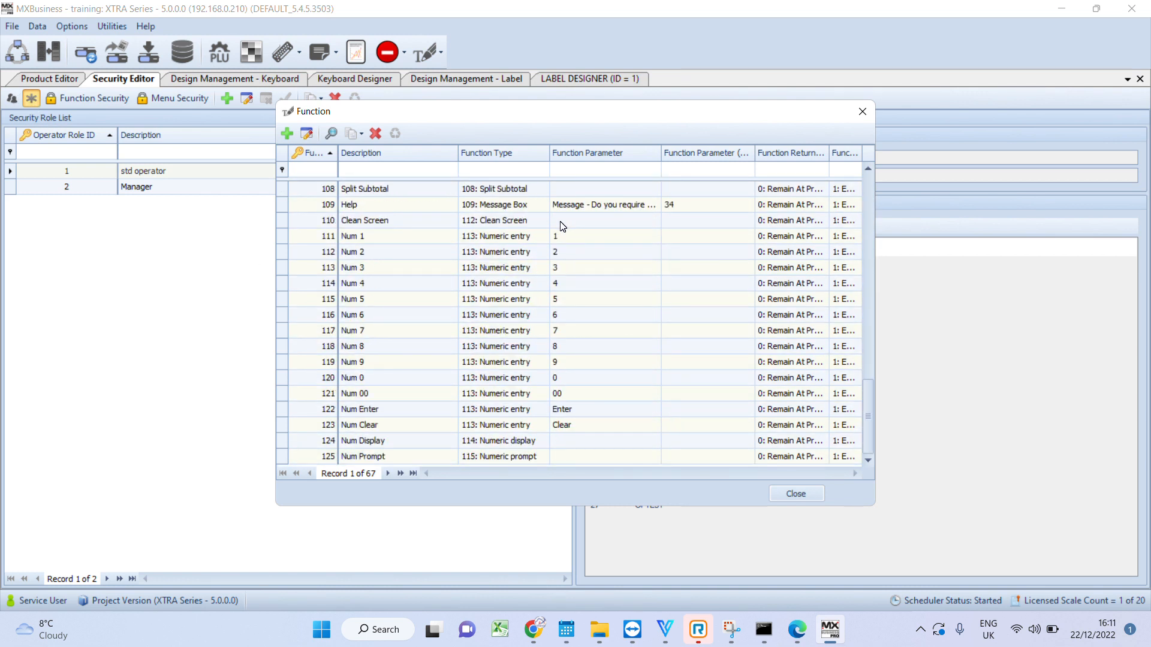
pyautogui.scroll(10, 562, 226)
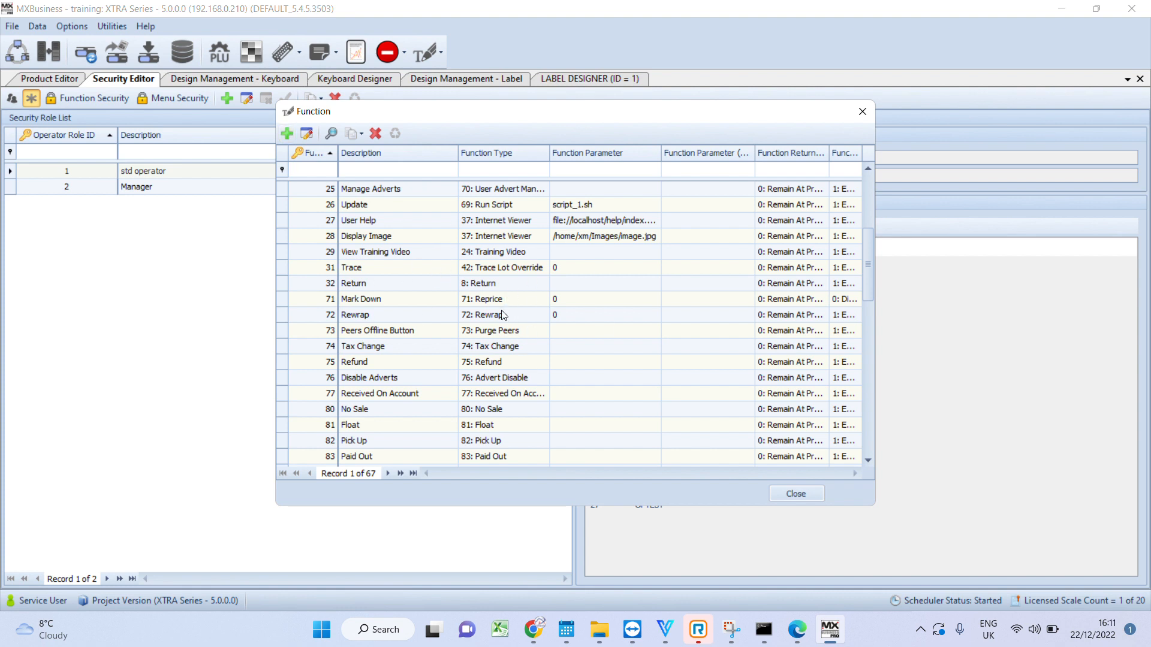
pyautogui.scroll(-1, 459, 283)
pyautogui.scroll(-2, 459, 283)
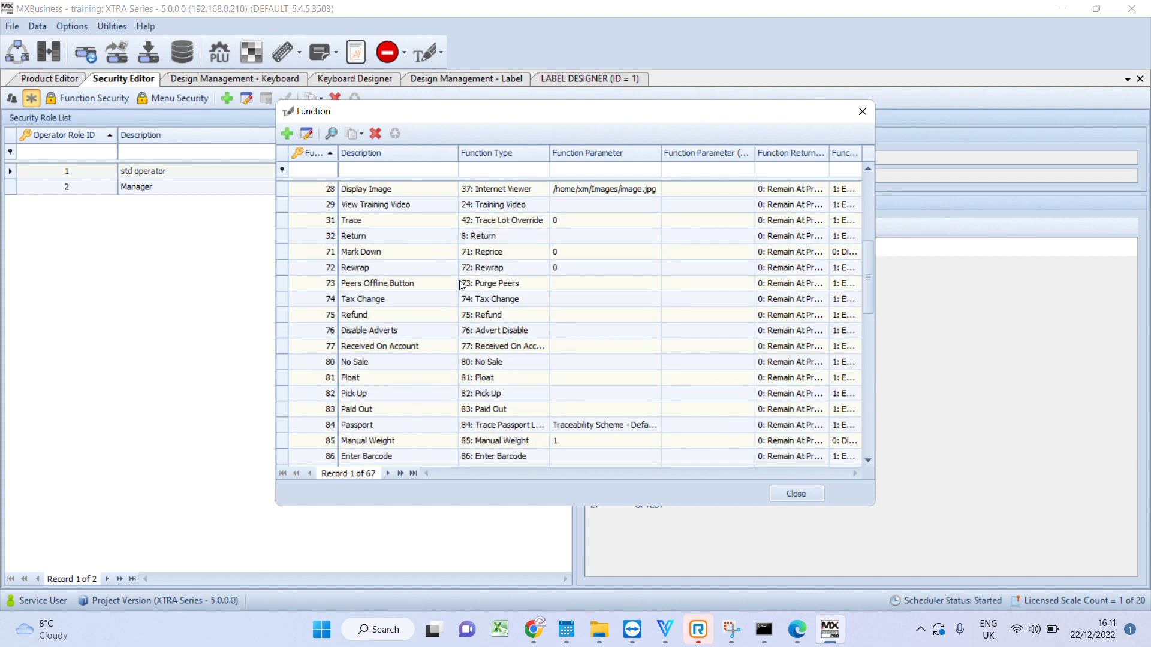
pyautogui.scroll(8, 459, 283)
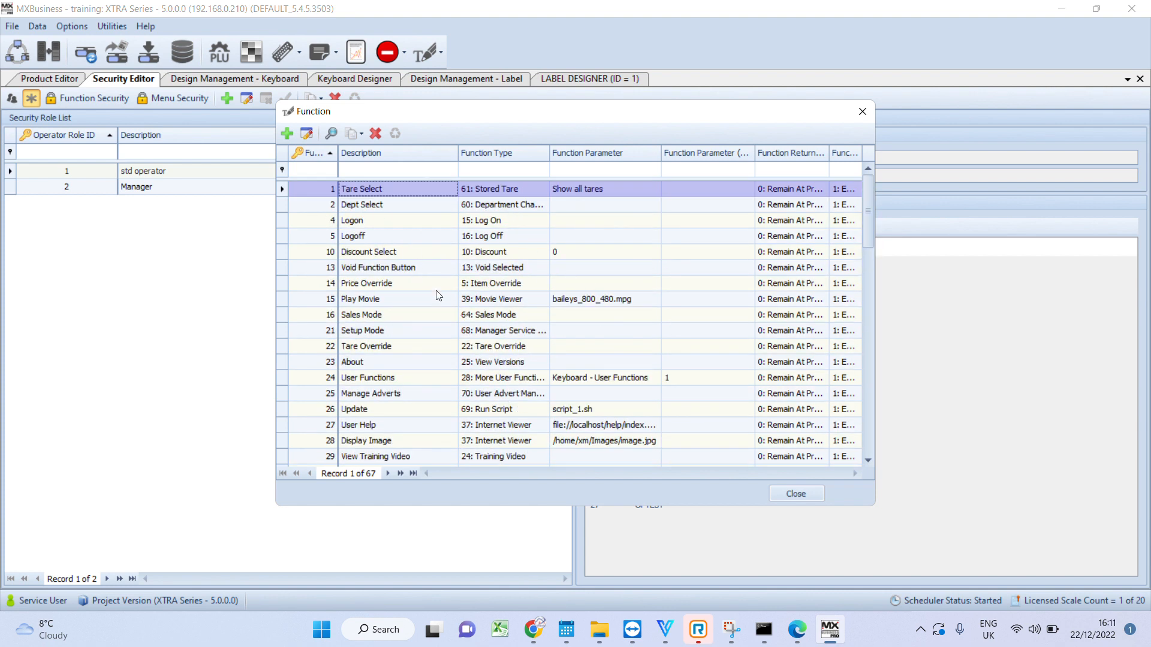
# Browse the function types available for a new function, cancel its creation, and close the function list
pyautogui.click(287, 133)
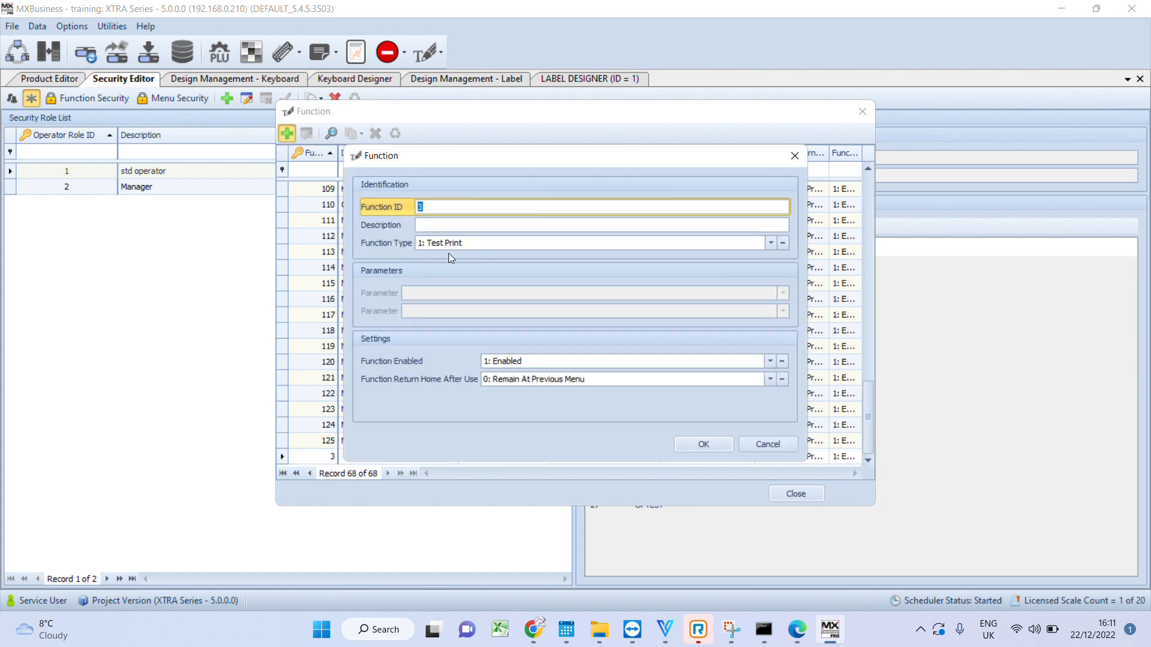
pyautogui.click(770, 244)
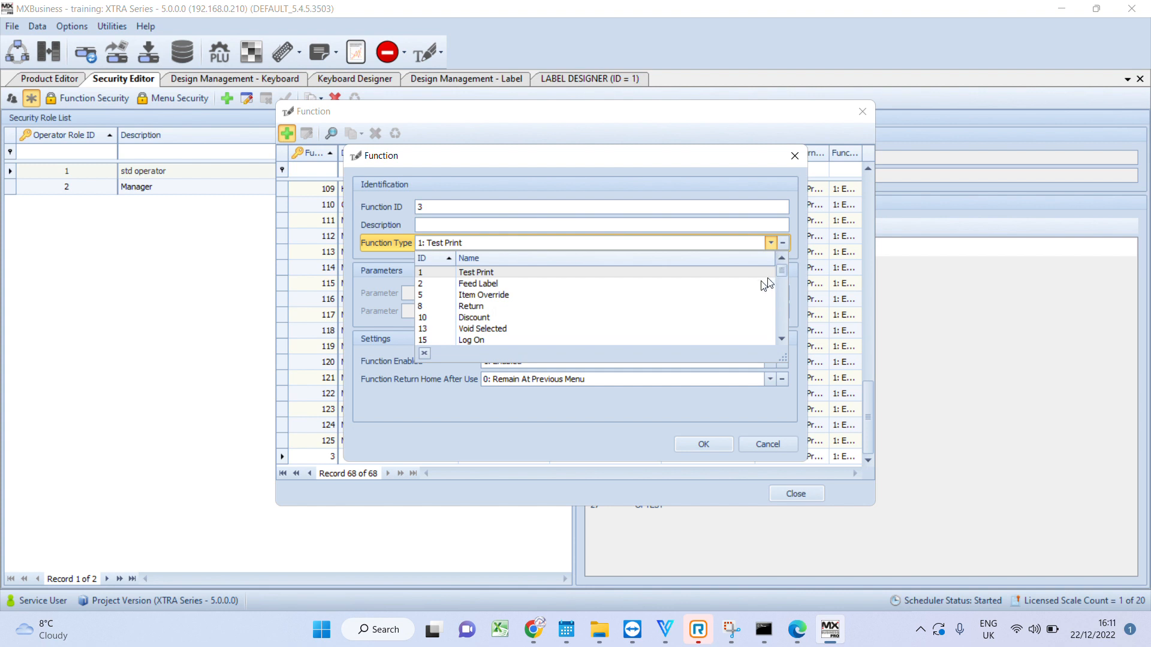
pyautogui.moveTo(782, 270)
pyautogui.mouseDown()
pyautogui.moveTo(774, 328)
pyautogui.moveTo(772, 287)
pyautogui.mouseUp()
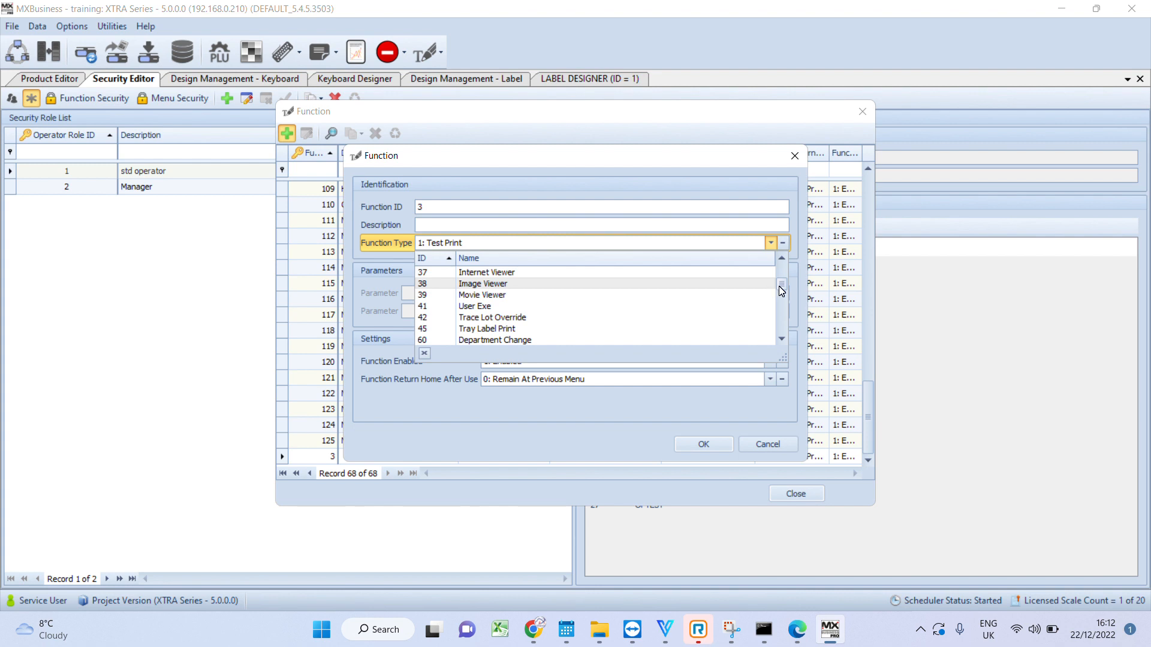
pyautogui.moveTo(782, 292); pyautogui.dragTo(783, 282)
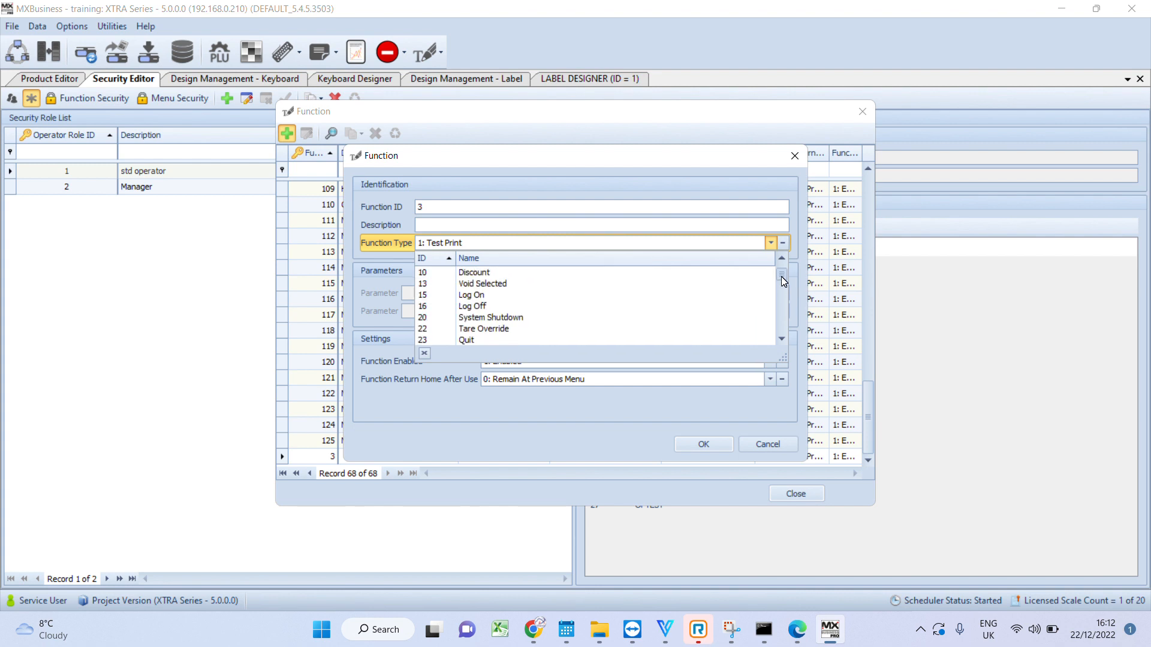
pyautogui.moveTo(782, 277); pyautogui.dragTo(783, 271)
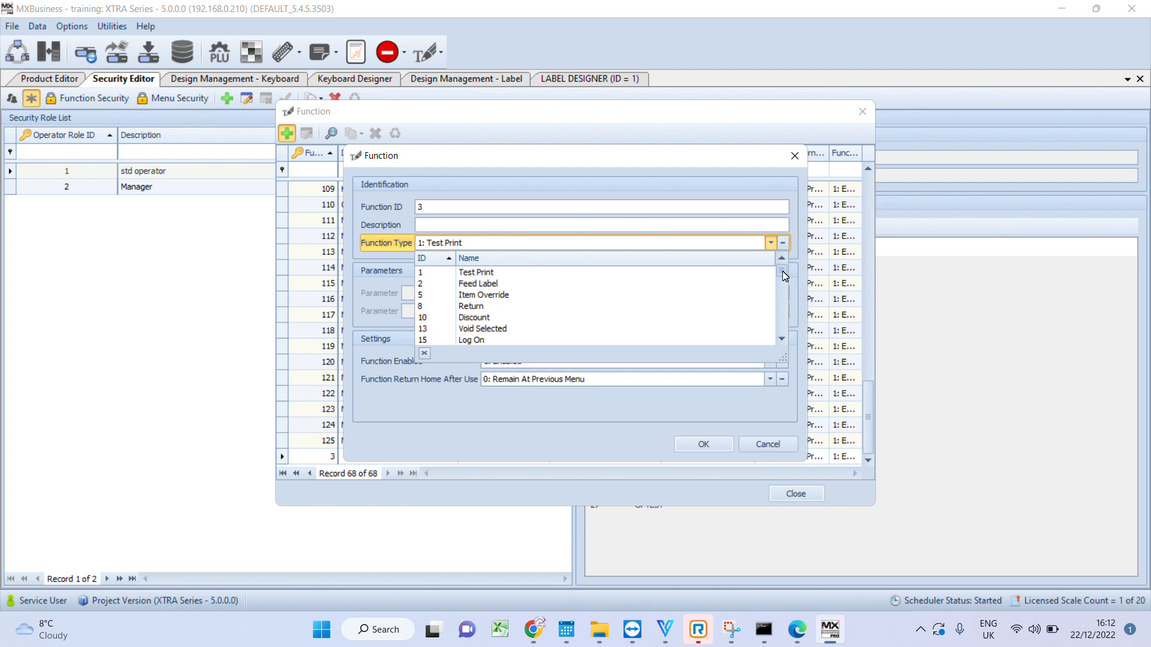
pyautogui.click(771, 412)
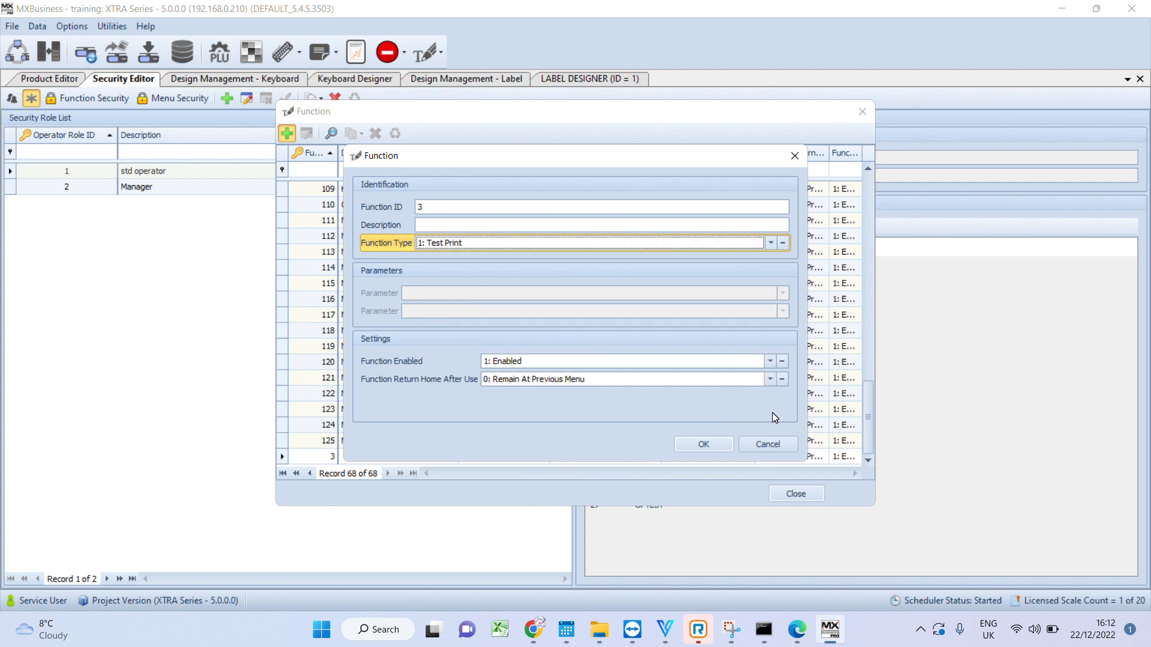
pyautogui.click(757, 444)
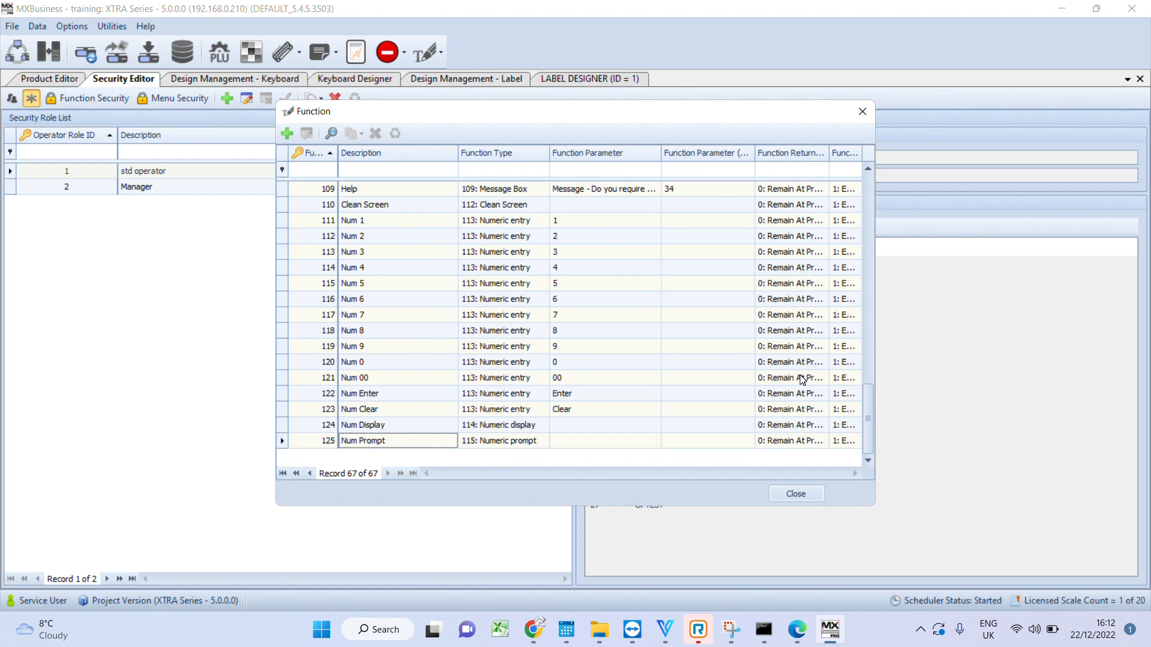
pyautogui.click(801, 490)
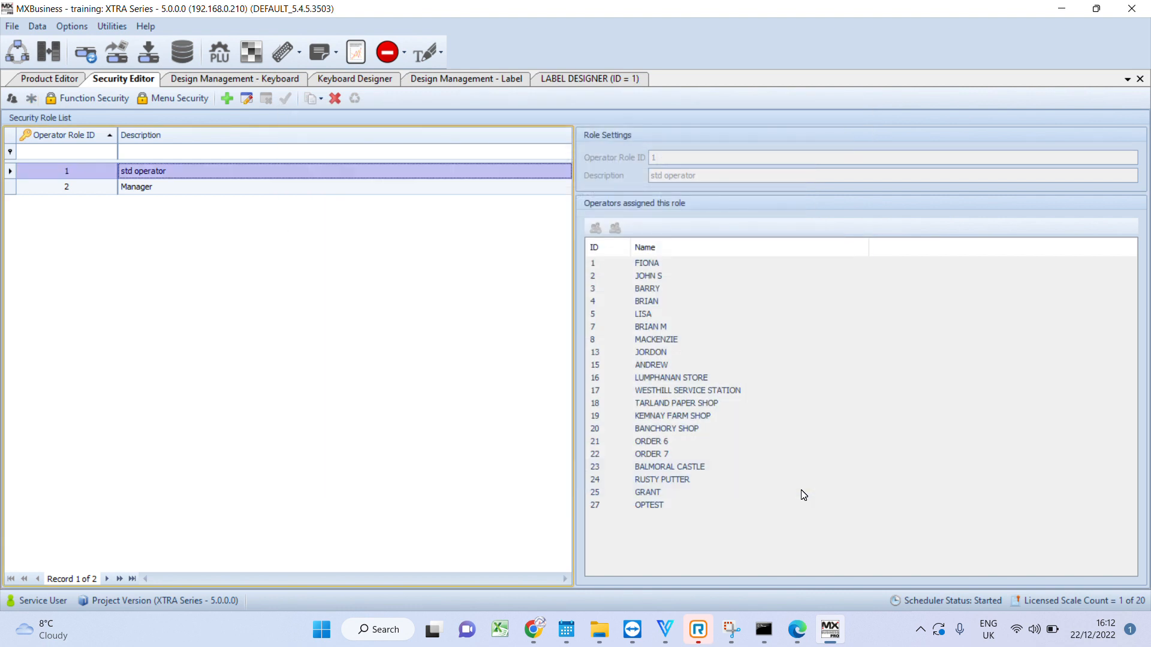
# Review the promotions in Offers and their product lines, and close Offers without saving
pyautogui.click(258, 55)
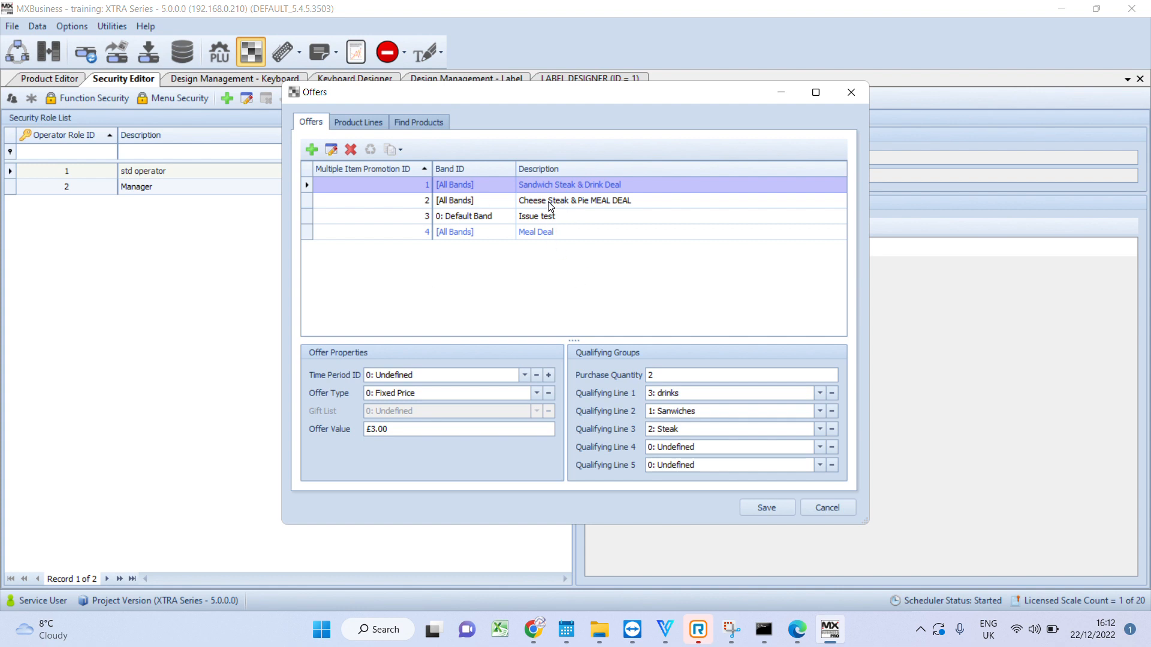
pyautogui.click(374, 122)
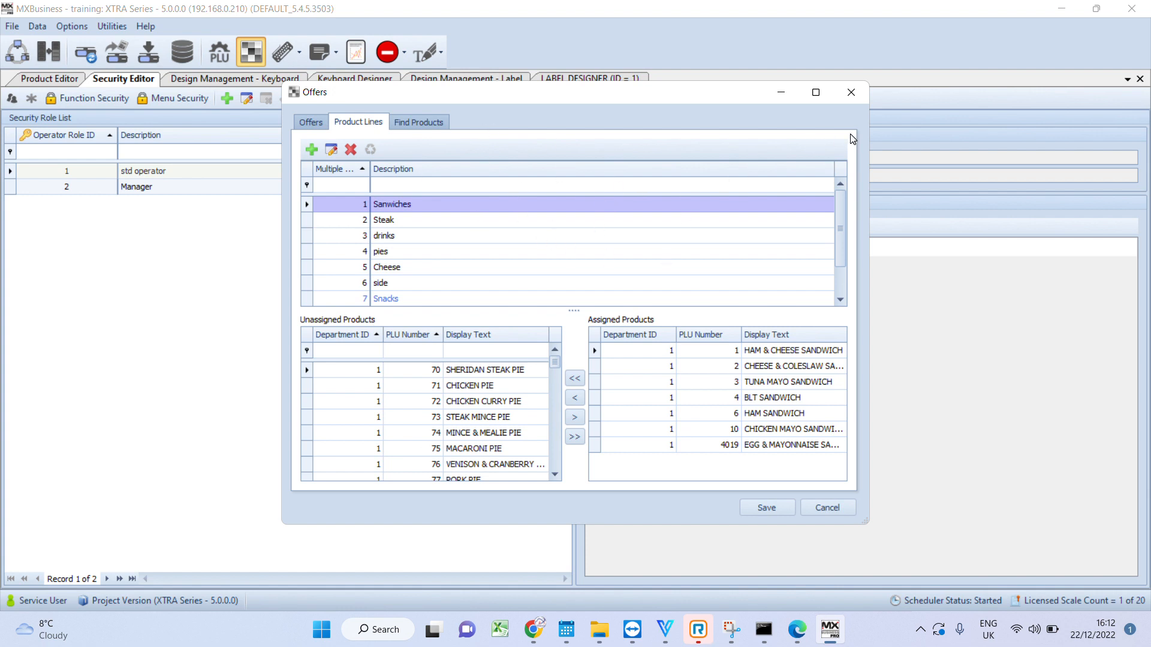
pyautogui.click(855, 99)
# Open the Network Centre
pyautogui.click(14, 50)
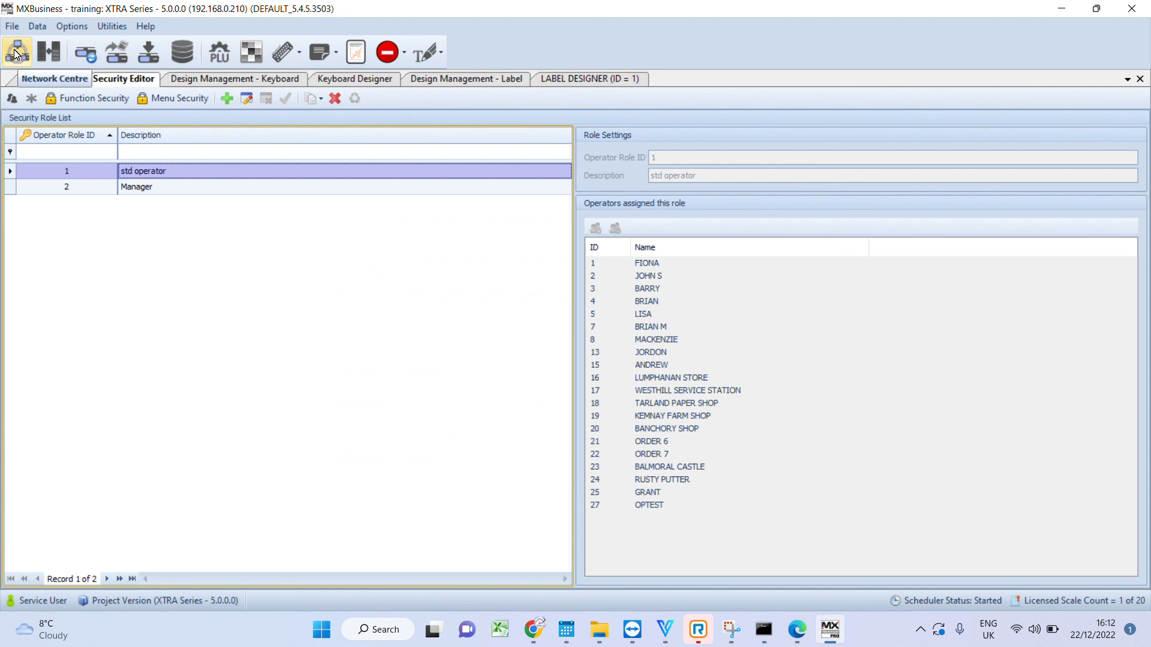
# Open the Network Editor, review the general and receipt network parameters of the StandAlone 0 scale, and close its network configuration
pyautogui.click(14, 50)
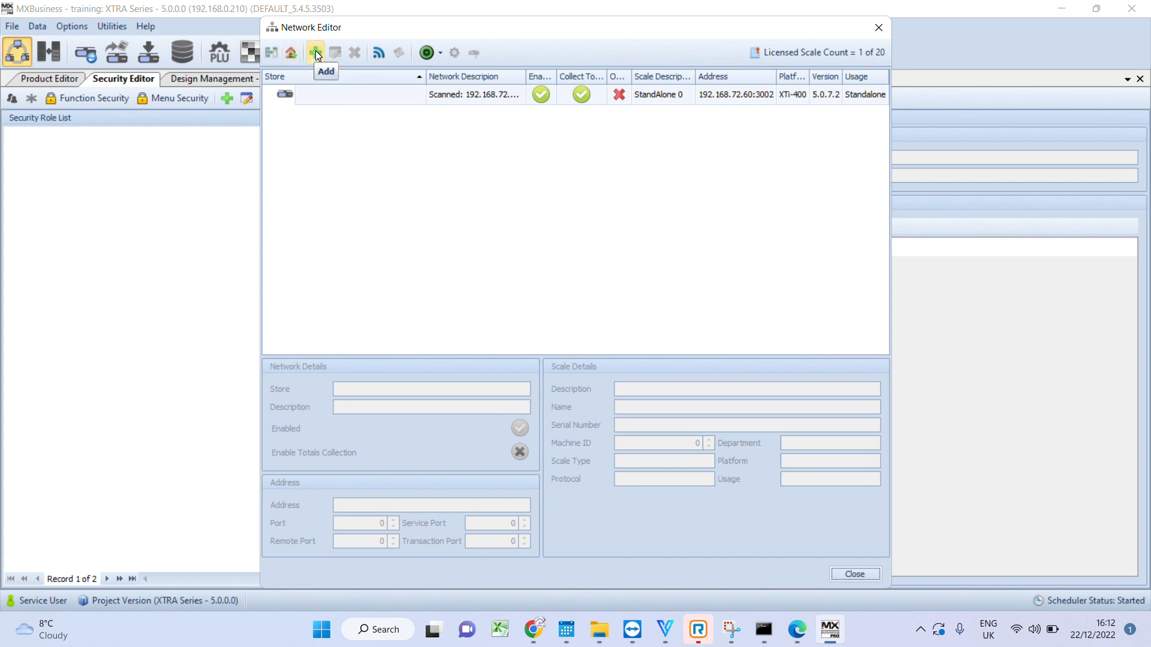
pyautogui.click(459, 99)
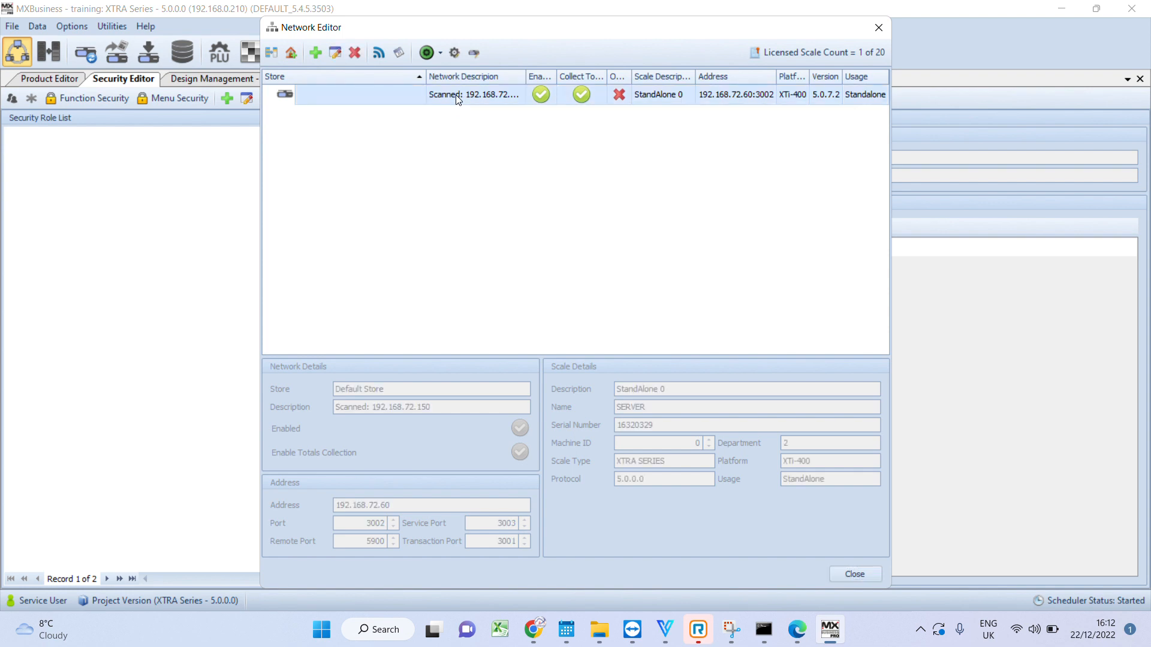
pyautogui.rightClick(458, 99)
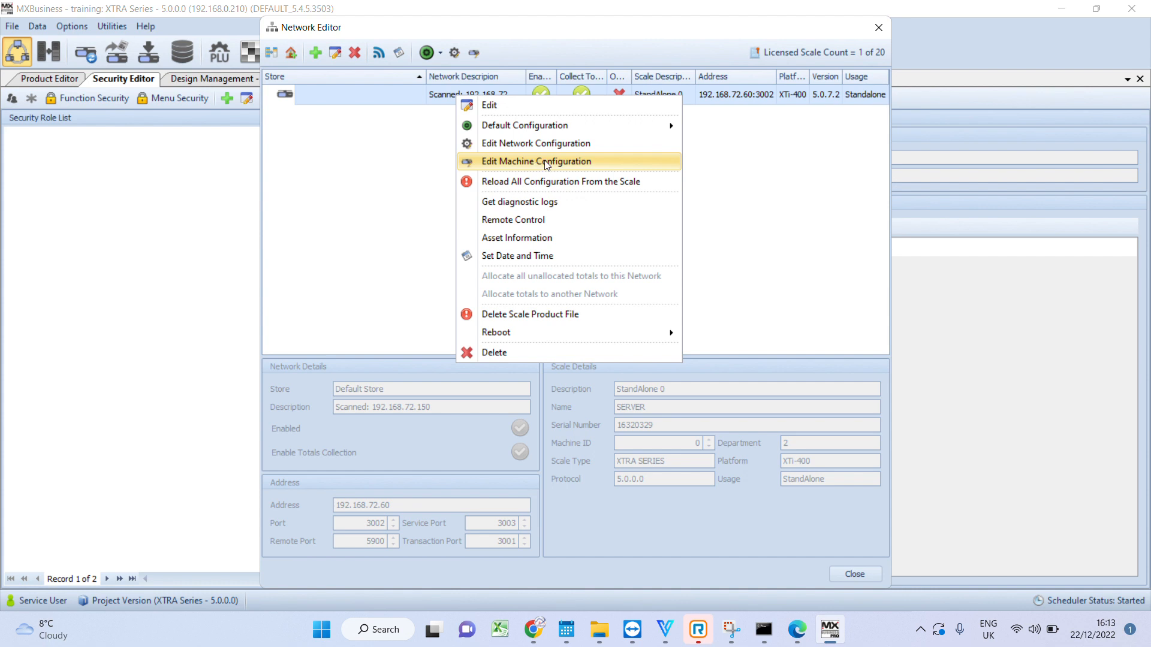
pyautogui.click(533, 148)
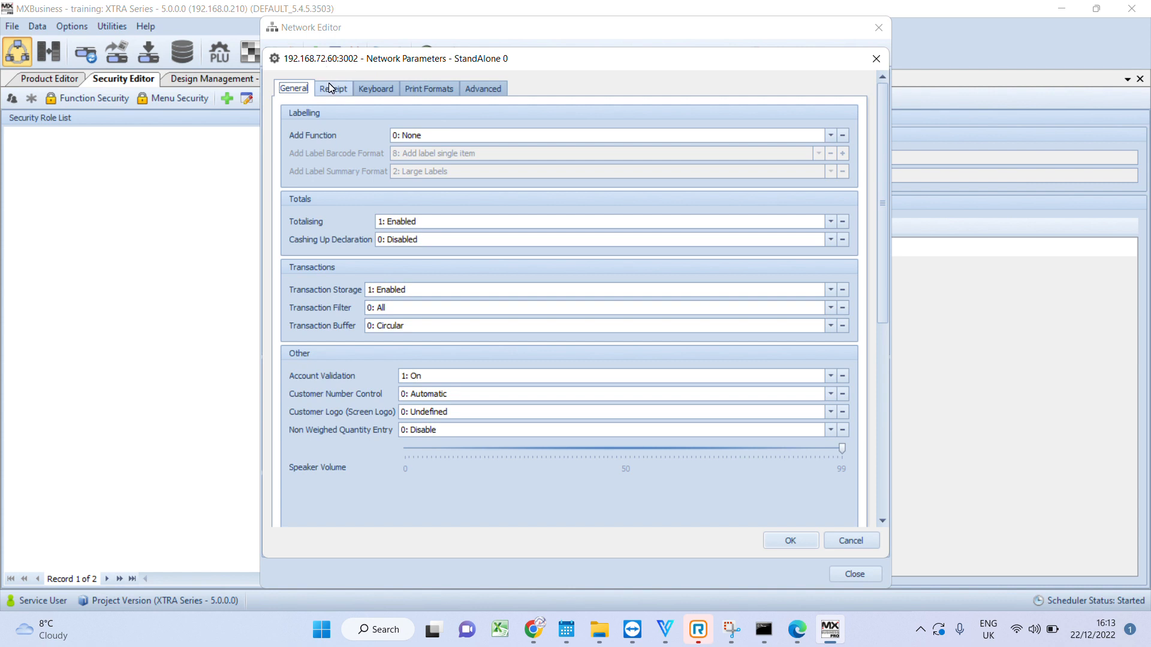
pyautogui.click(329, 88)
pyautogui.moveTo(831, 64); pyautogui.dragTo(832, 65)
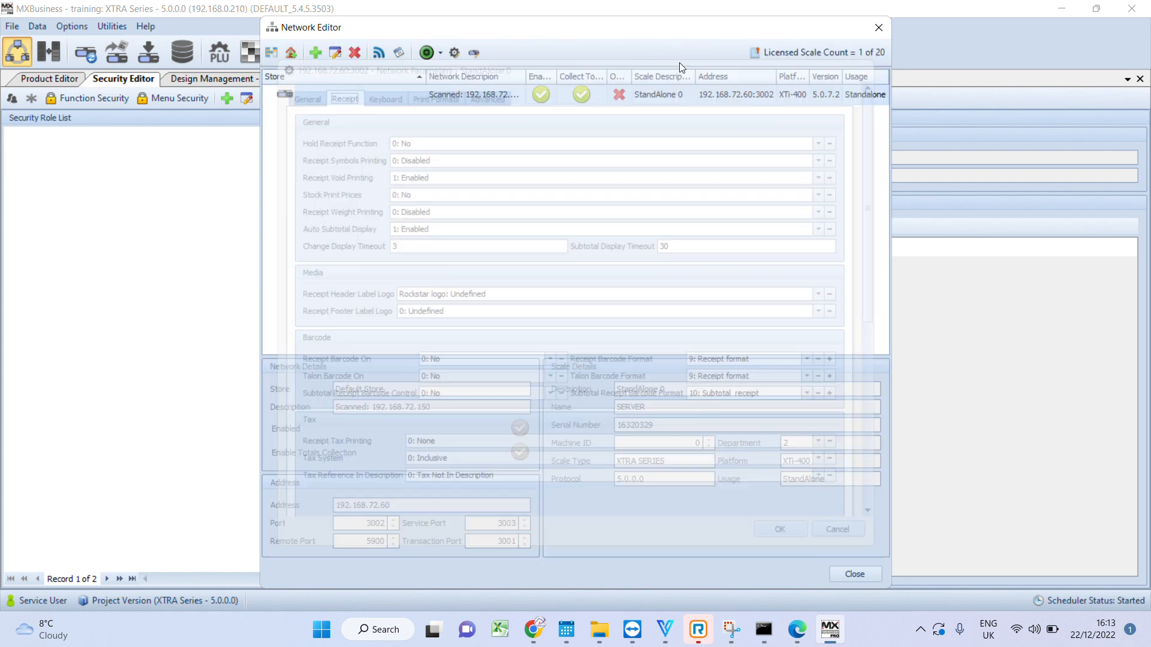
# Review the management commands available for the StandAlone 0 scale without running any, and close the Network Editor
pyautogui.rightClick(483, 101)
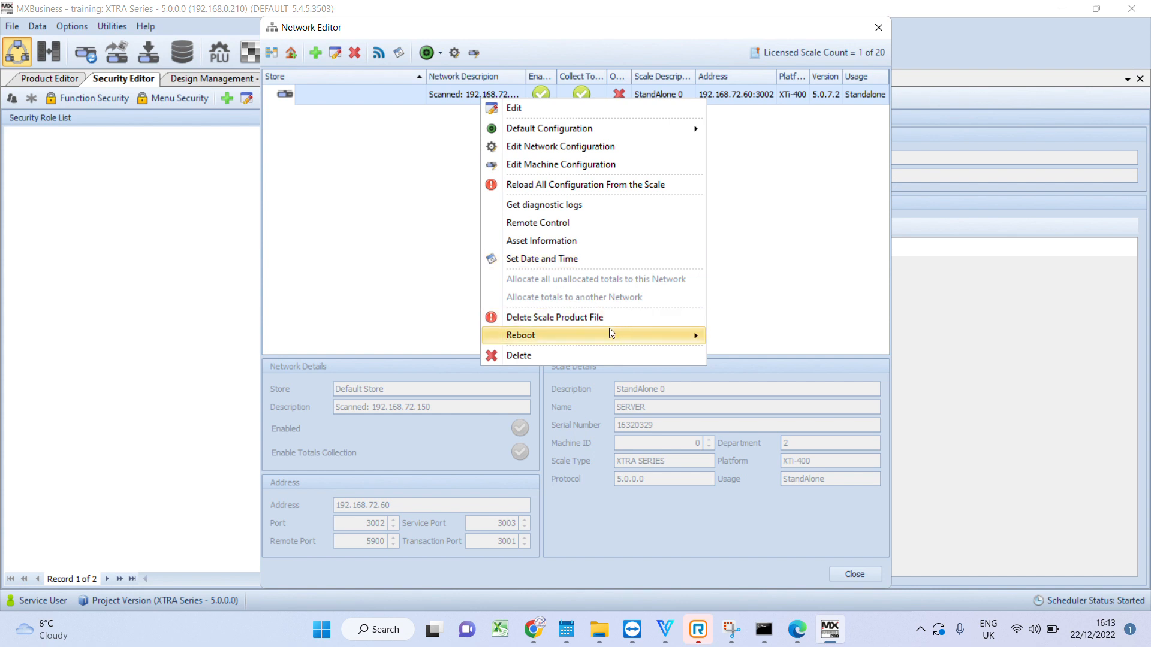
pyautogui.moveTo(612, 335)
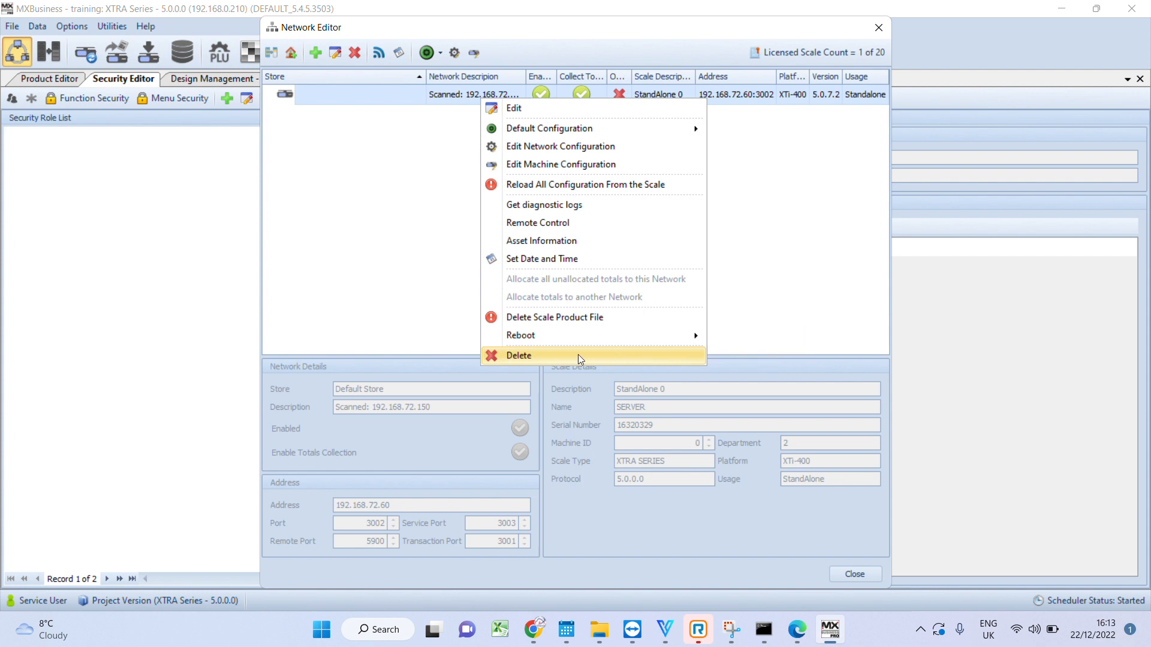
pyautogui.click(428, 171)
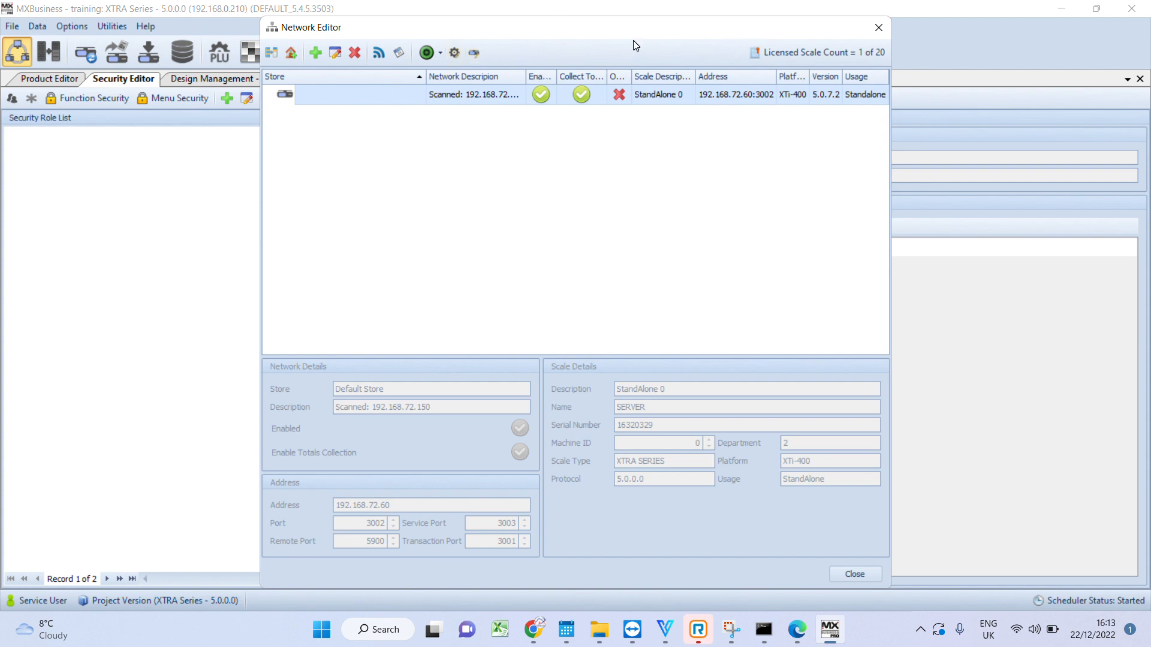
pyautogui.click(879, 28)
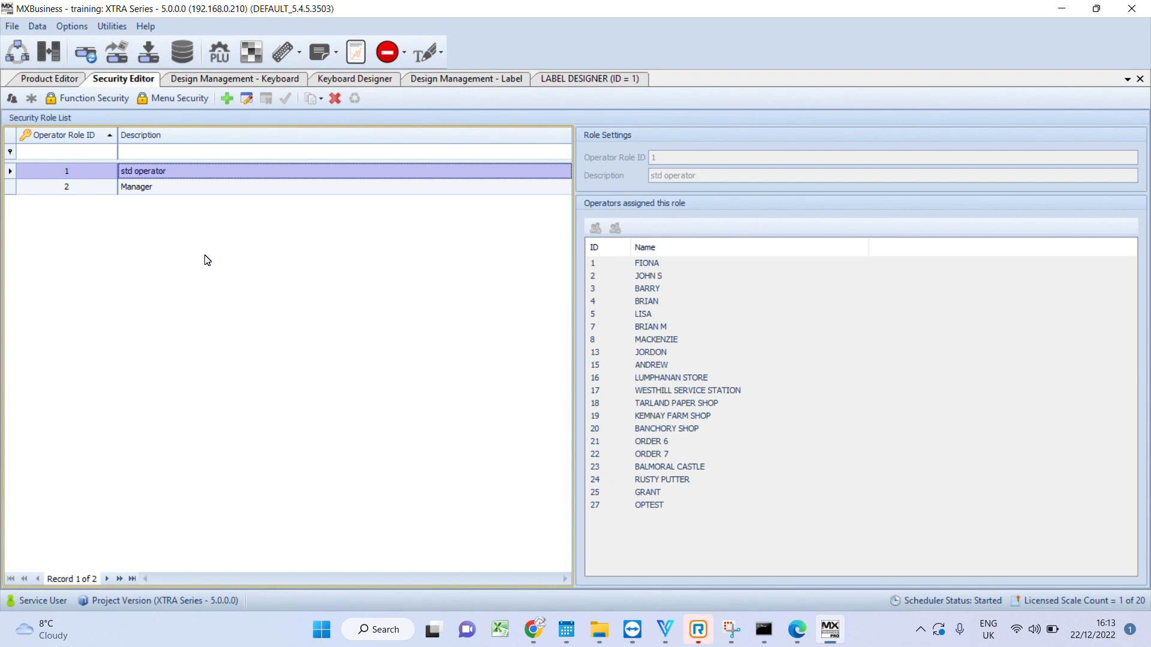
# Search the computer for the Loom app and launch it
pyautogui.press('super')
pyautogui.write('loo')
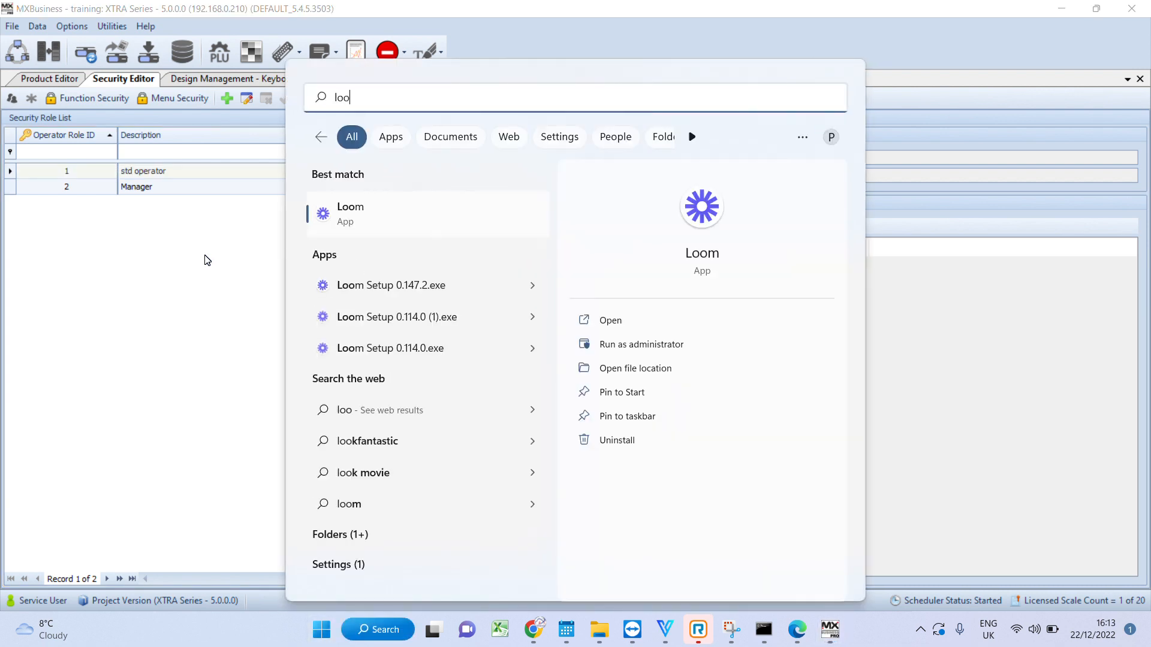
pyautogui.press('Return')
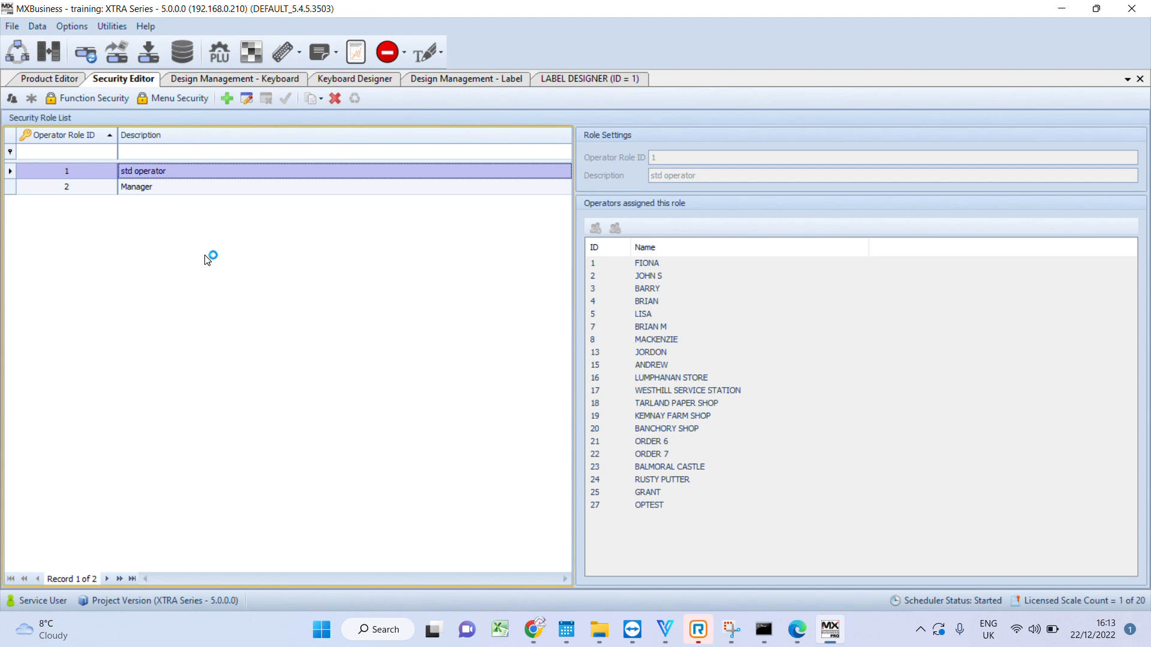